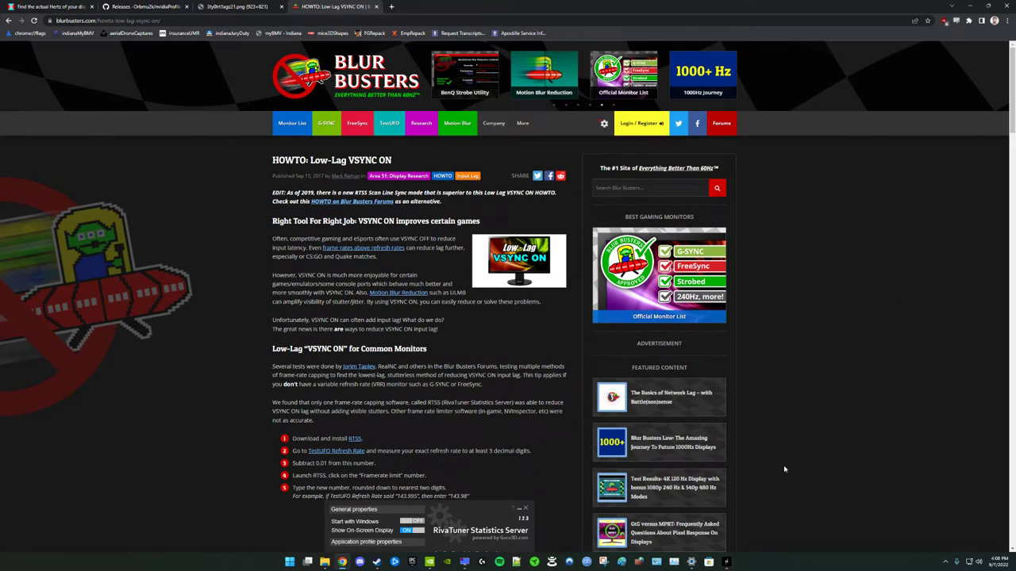
Confirm Hunt: Showdown's Graphics settings show V-Sync off and Max FPS Custom, then leave the game
click(726, 562)
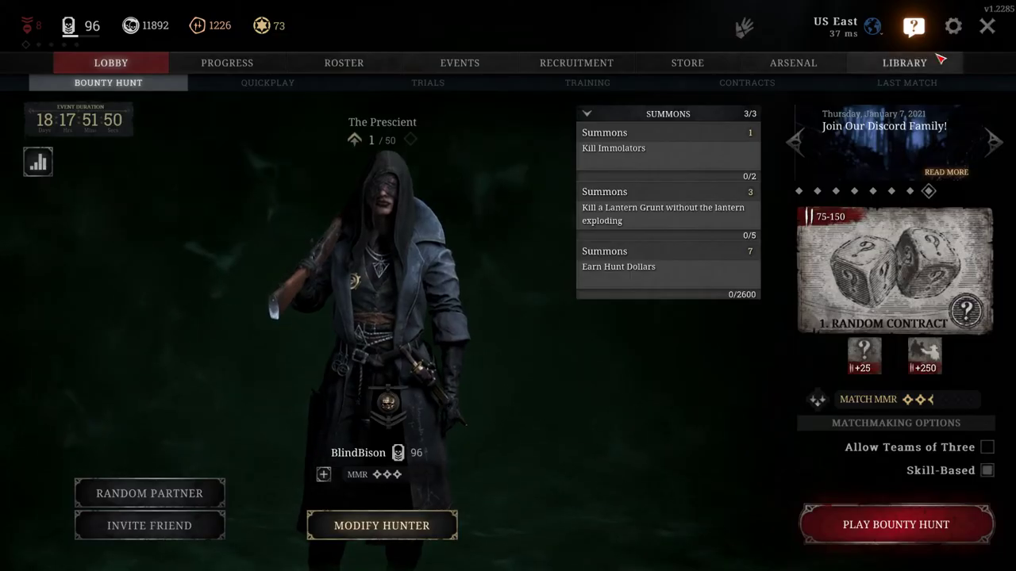
click(949, 27)
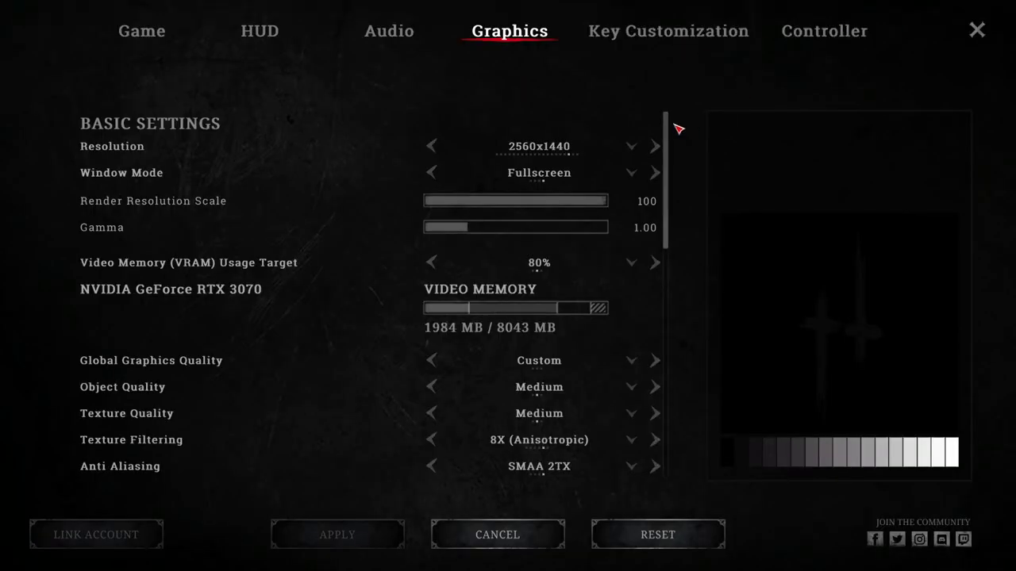
scroll(679, 154, down, 10)
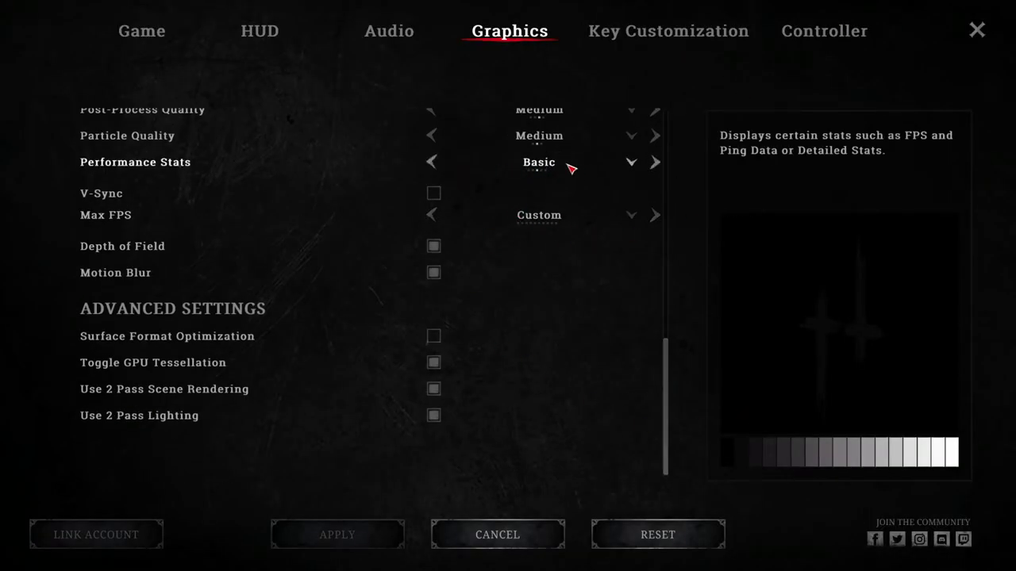
click(977, 30)
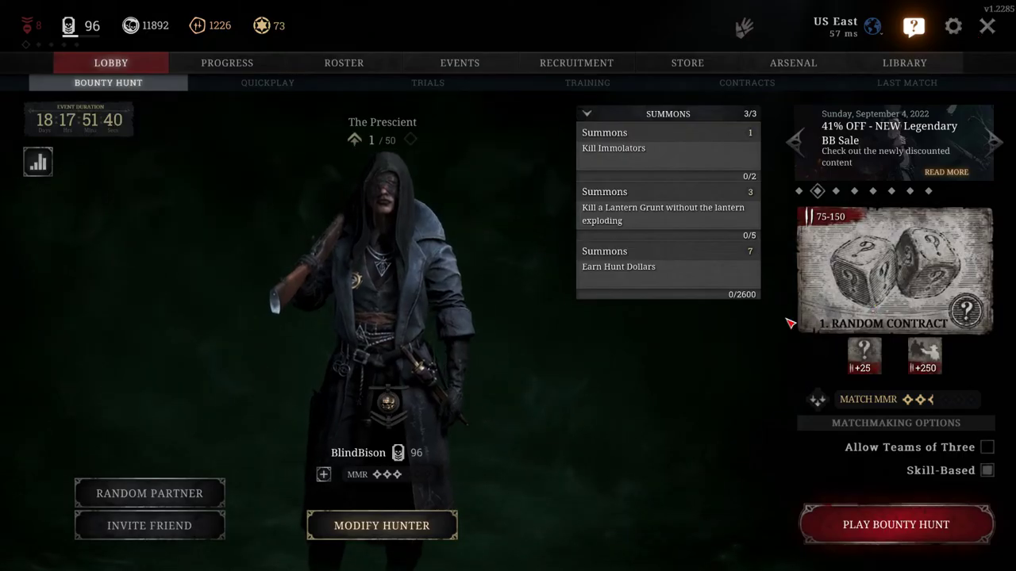
key(super)
Scroll the Blur Busters guide, then bring up RivaTuner Statistics Server from the system tray
click(843, 355)
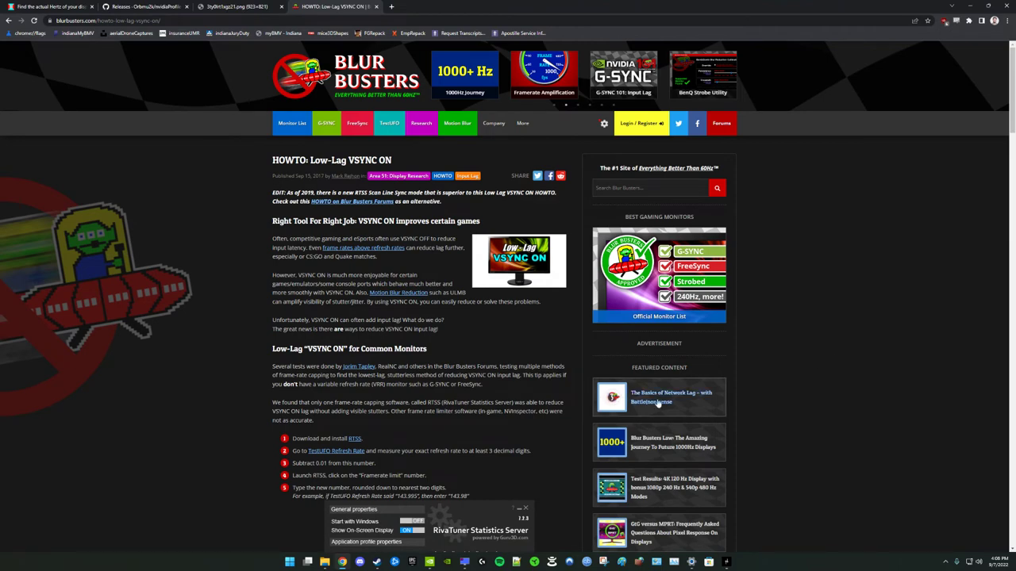
scroll(843, 354, down, 3)
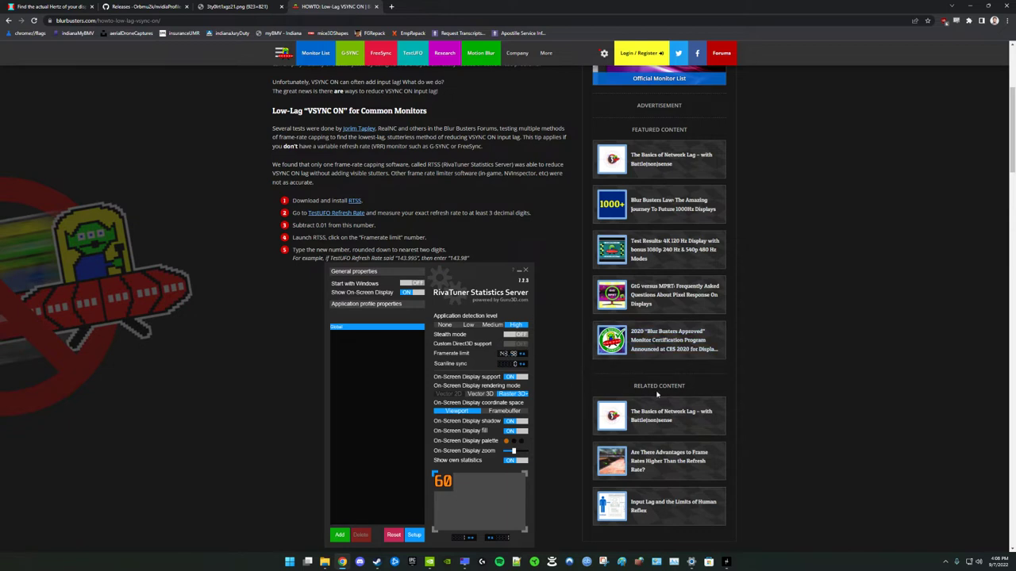
click(945, 562)
click(953, 542)
click(466, 562)
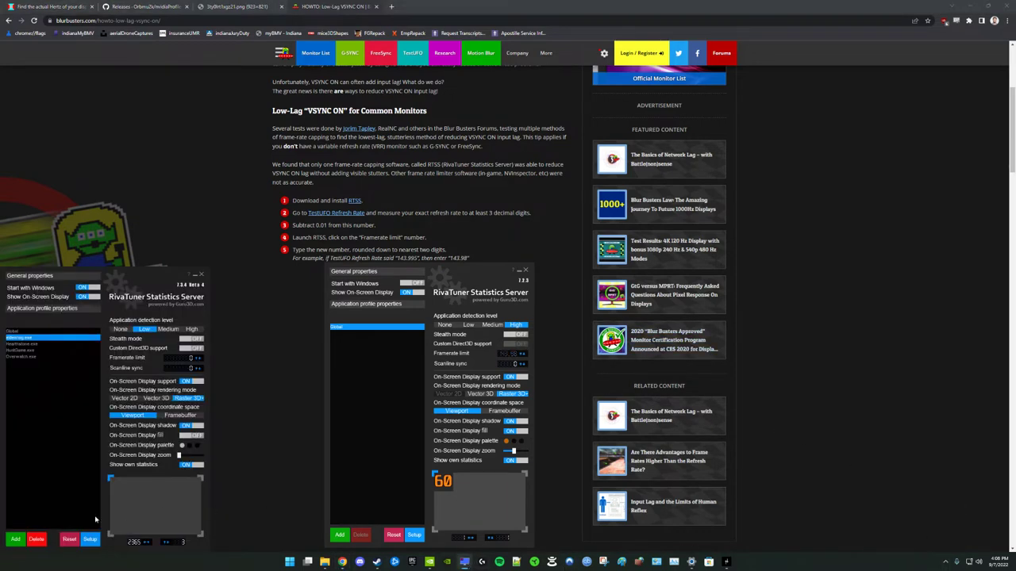
Open the OverlayEditor.dll plugin setup from RTSS's Plugins list, showing the CPU, GPU, RAM and FPS layout
click(91, 542)
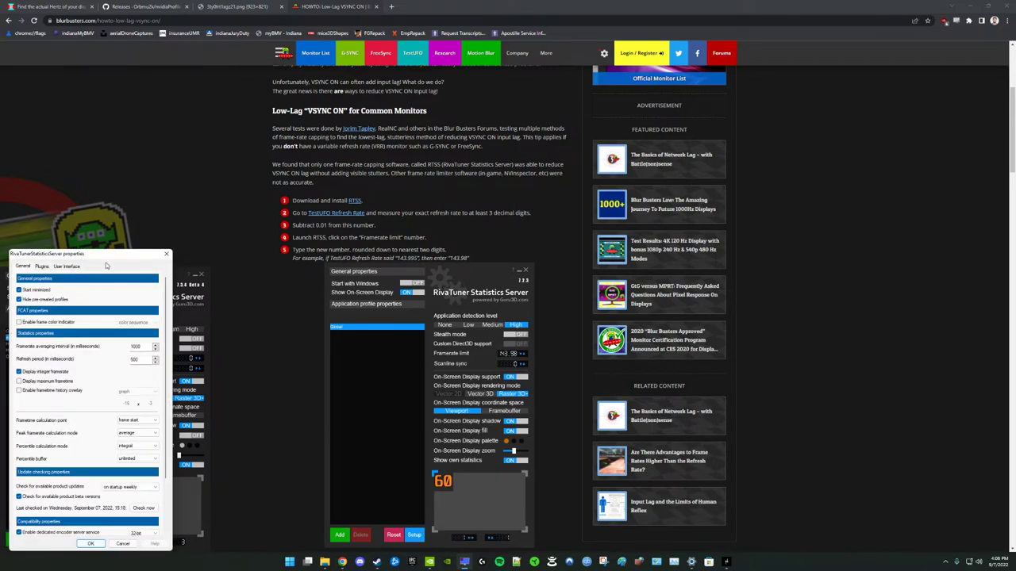
drag(102, 258, 329, 236)
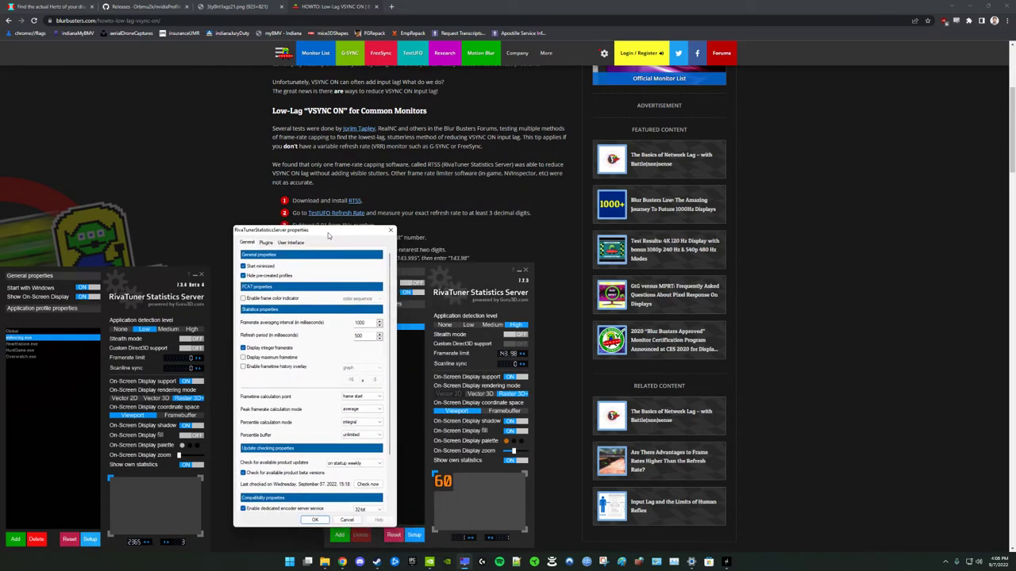
click(276, 243)
click(304, 275)
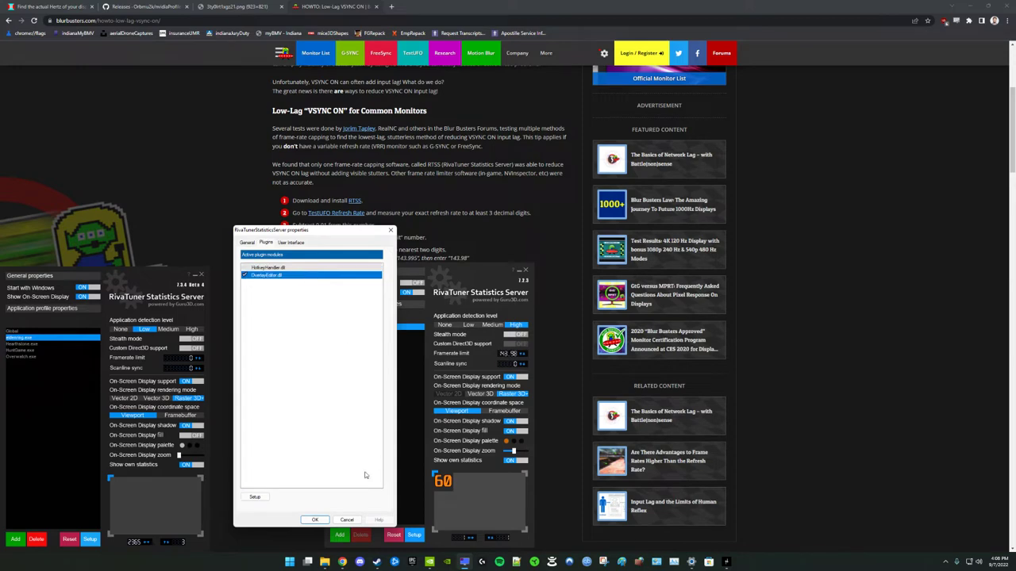
click(255, 497)
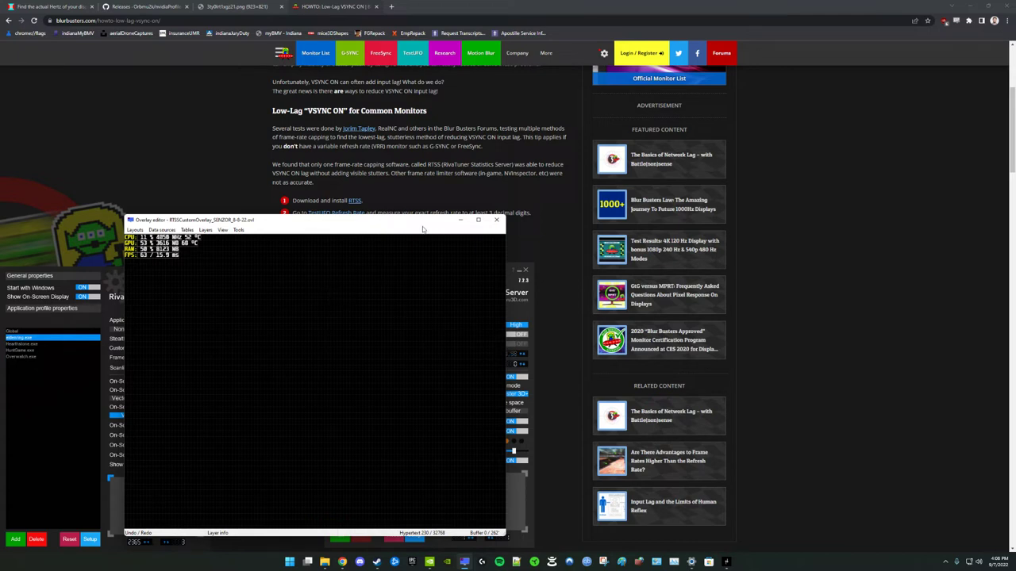
Close the Overlay editor and review Hunt's Graphics settings from the top: 80% VRAM target, 2560x1440 fullscreen
click(500, 226)
key(Escape)
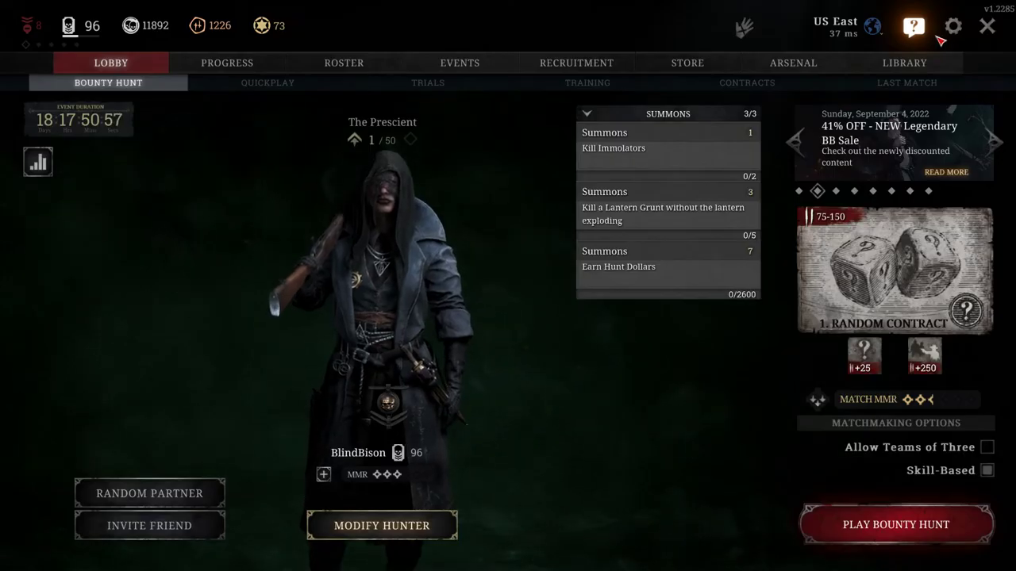
click(952, 28)
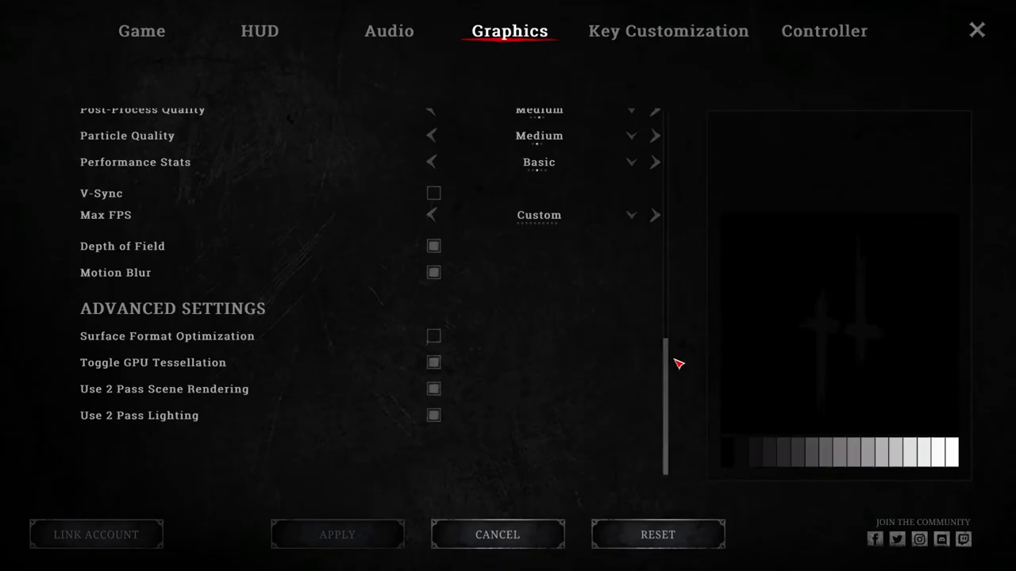
drag(674, 362, 688, 126)
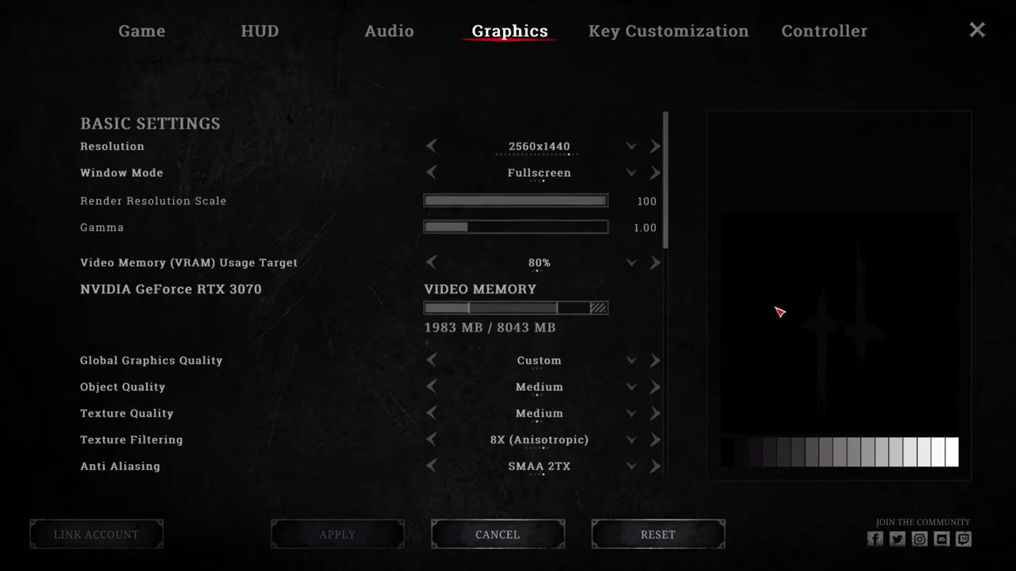
mouse_move(553, 268)
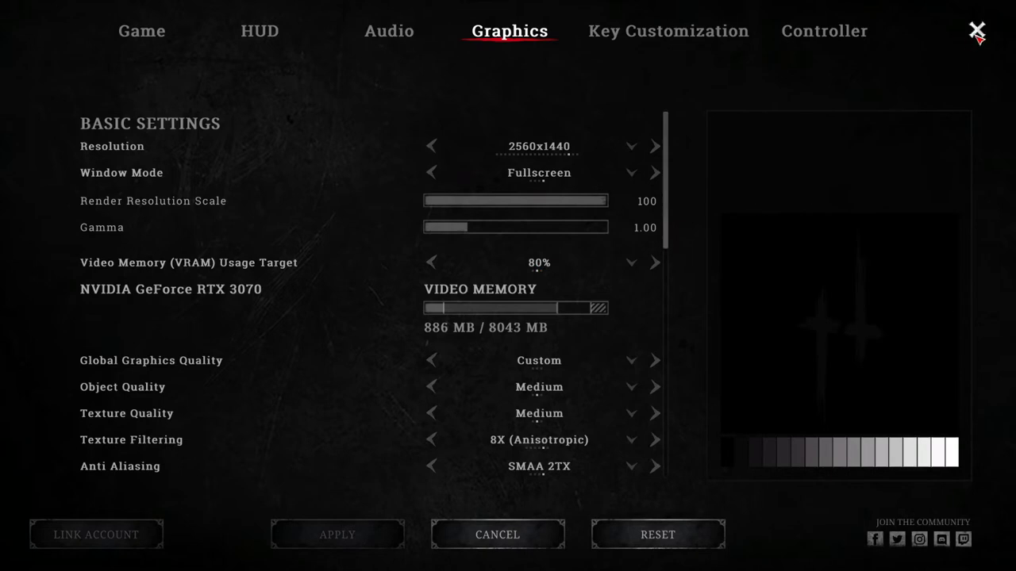
Quit Hunt: Showdown from the lobby and select the HuntGame.exe profile in RTSS
click(978, 33)
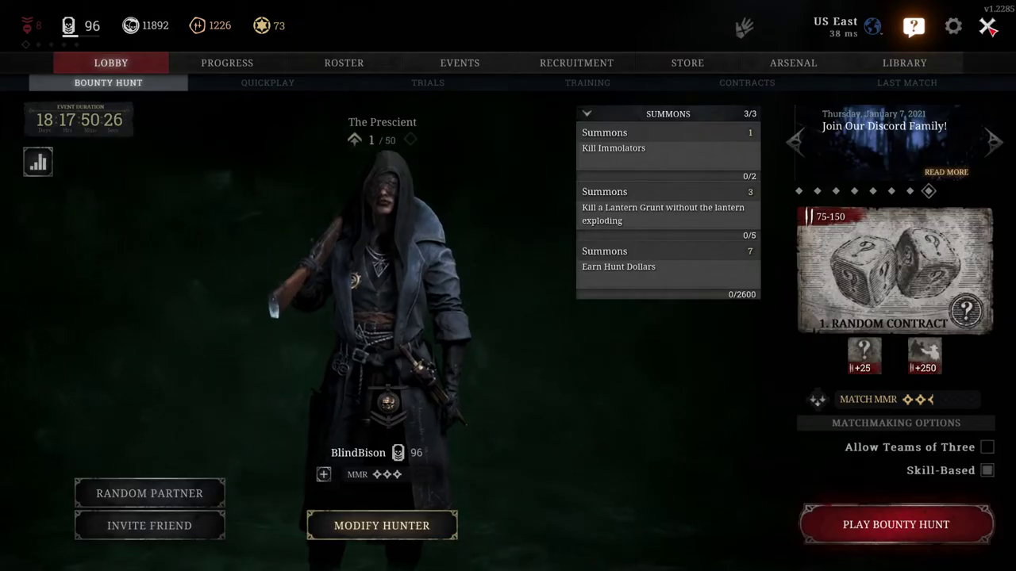
click(985, 29)
click(419, 394)
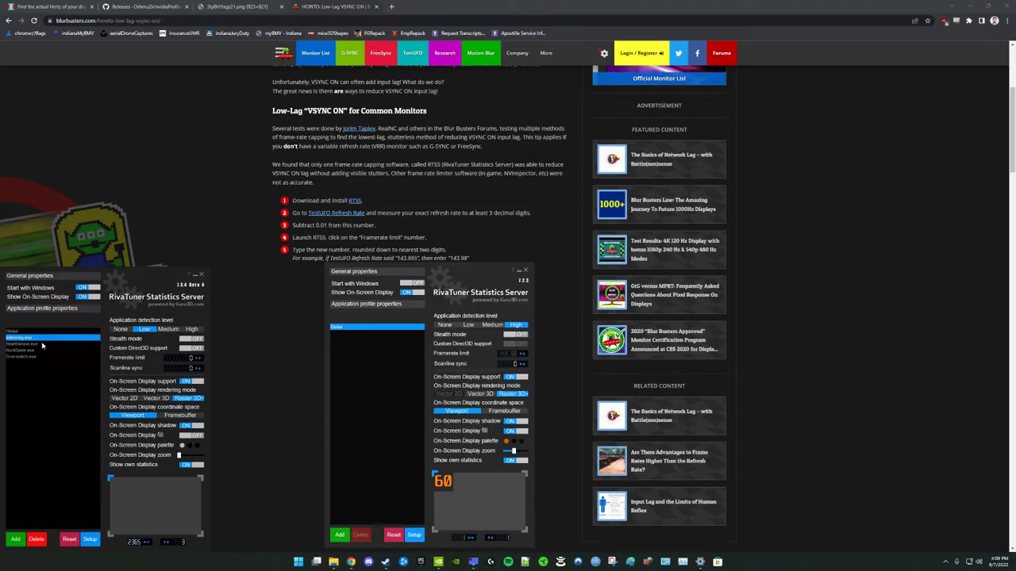
click(42, 350)
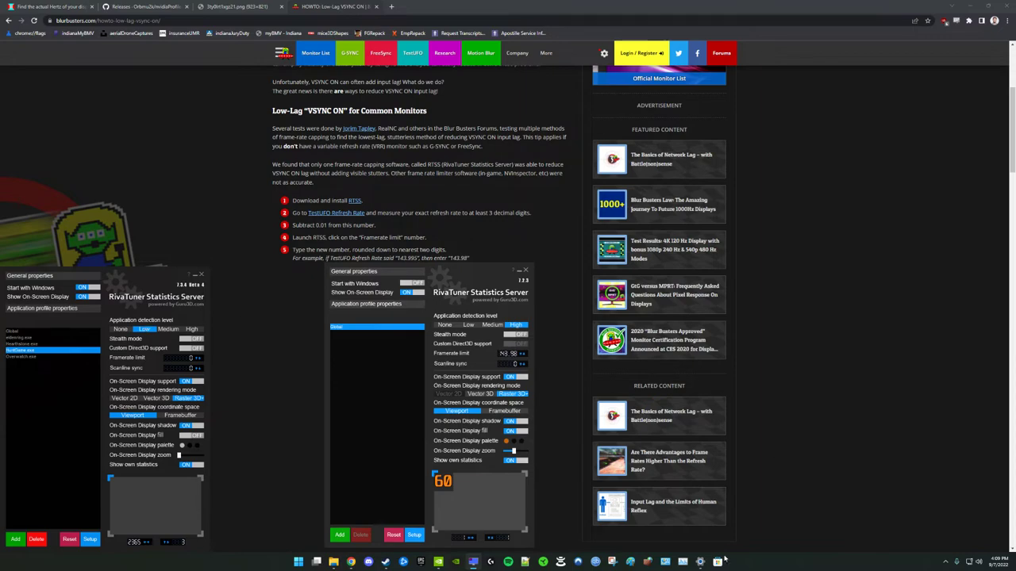
Launch Hunt: Showdown with PLAY on its Steam library page
click(387, 563)
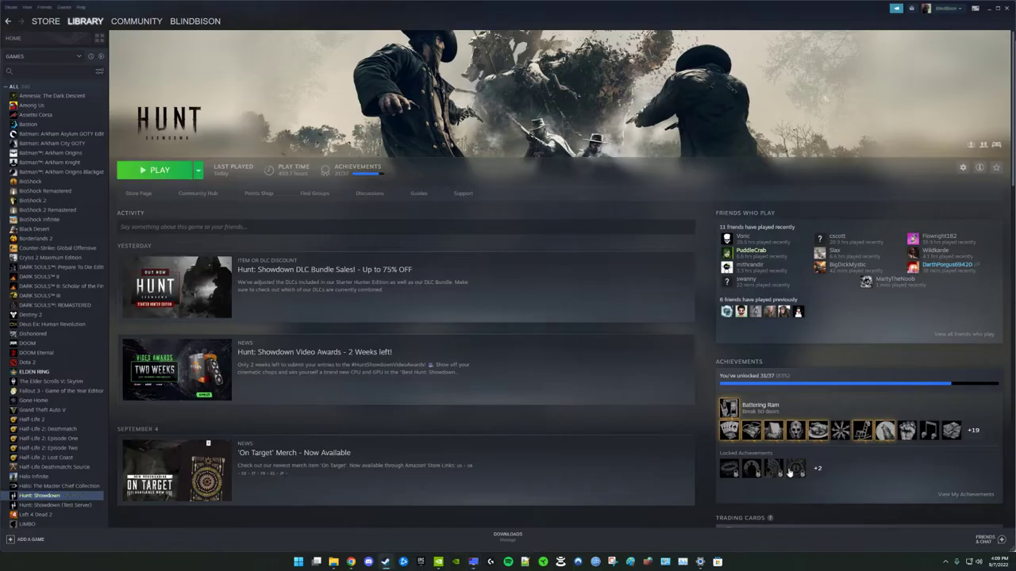
click(155, 170)
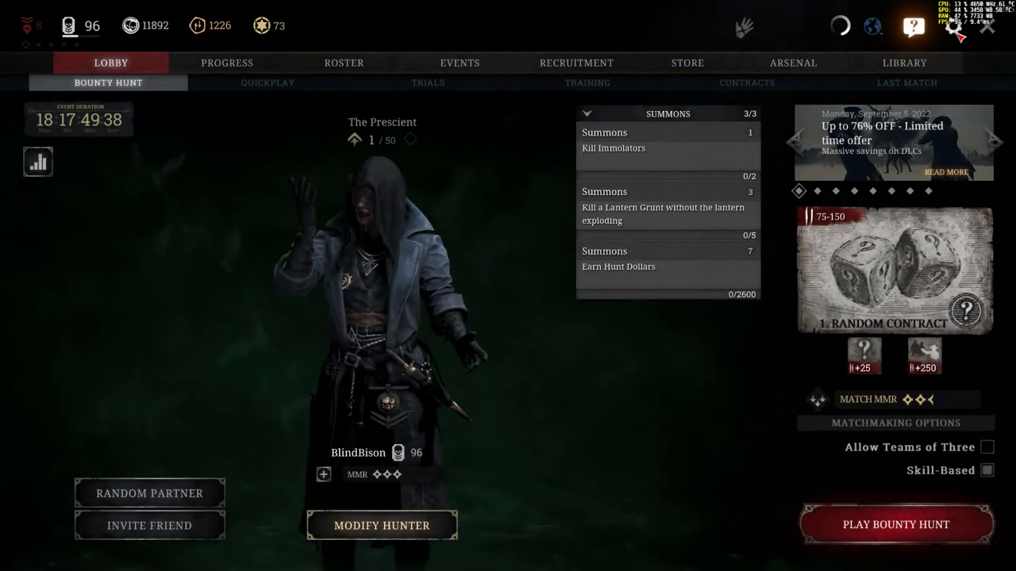
Scroll through Hunt's Graphics quality options: Custom preset, mostly Medium, High lighting, SMAA 2TX
key(Escape)
click(543, 33)
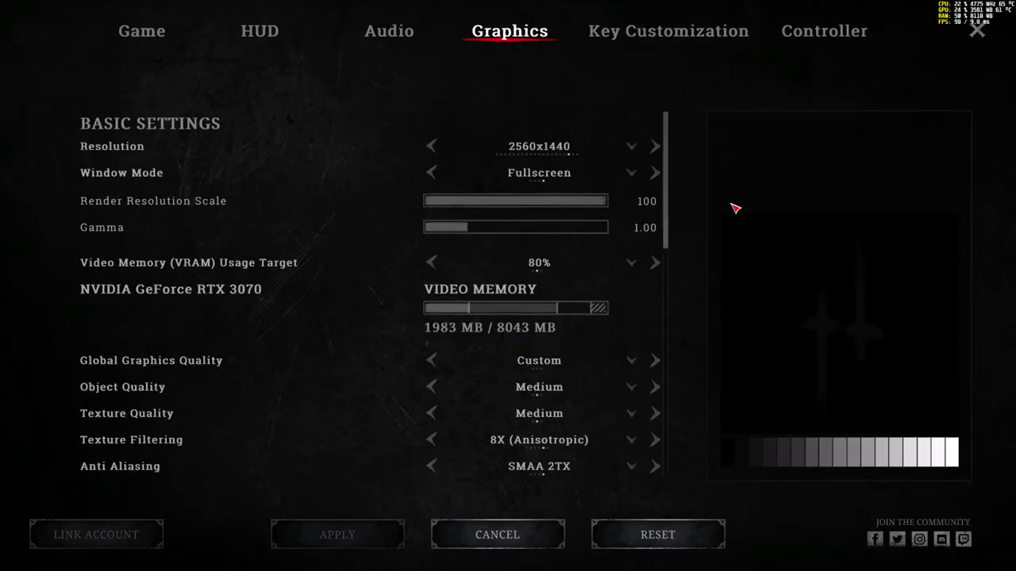
drag(671, 170, 704, 259)
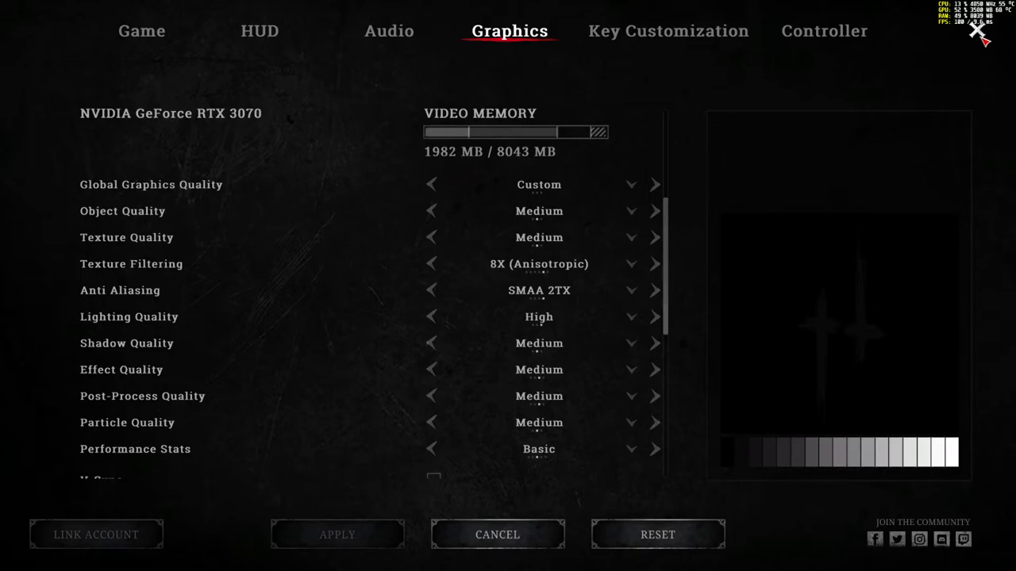
click(981, 36)
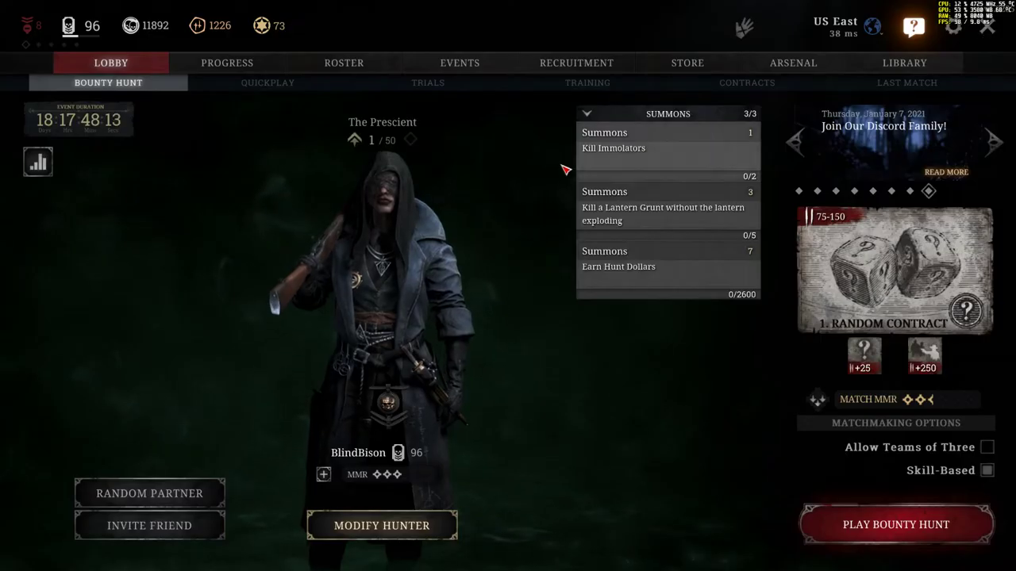
click(955, 31)
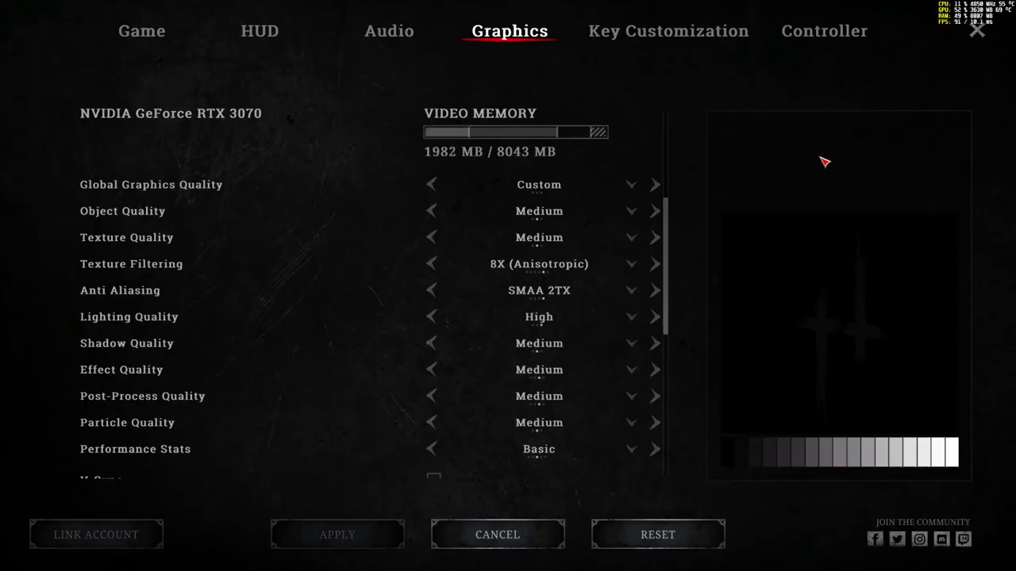
drag(671, 228, 712, 320)
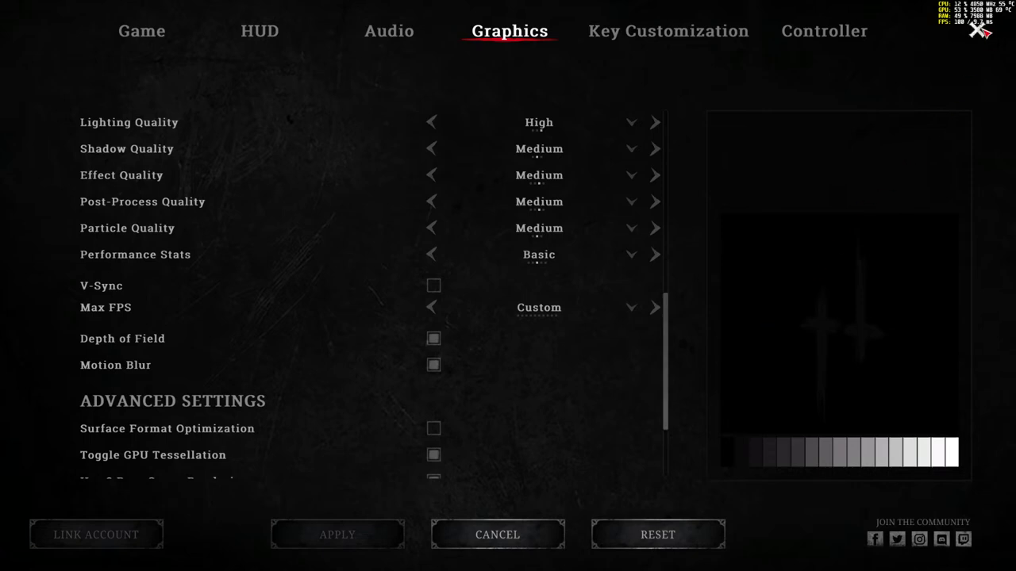
Reload displayhz.com in Chrome to measure 143.812 Hz, then go back to the Low-Lag VSYNC ON article
key(super)
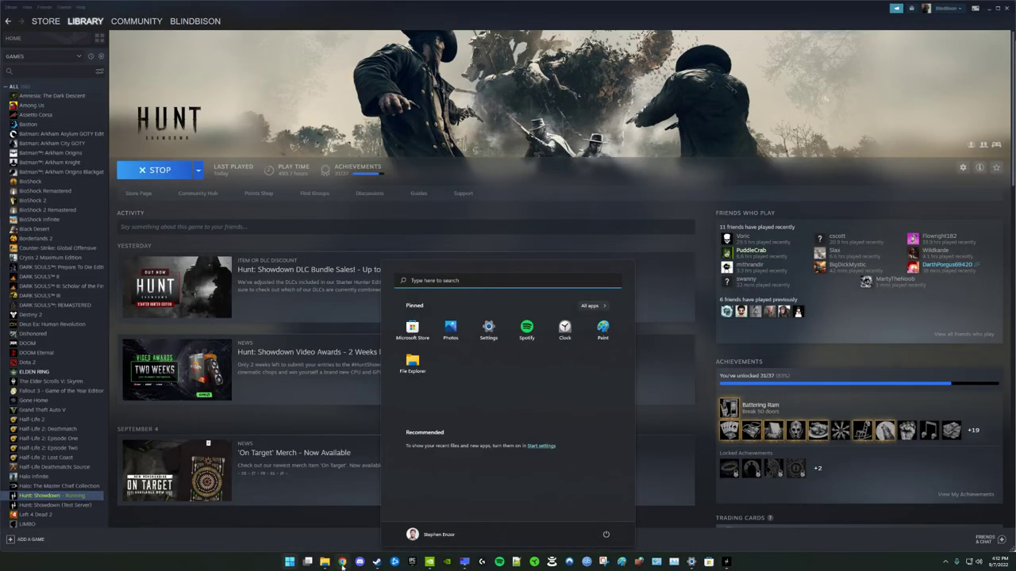
click(342, 562)
click(49, 6)
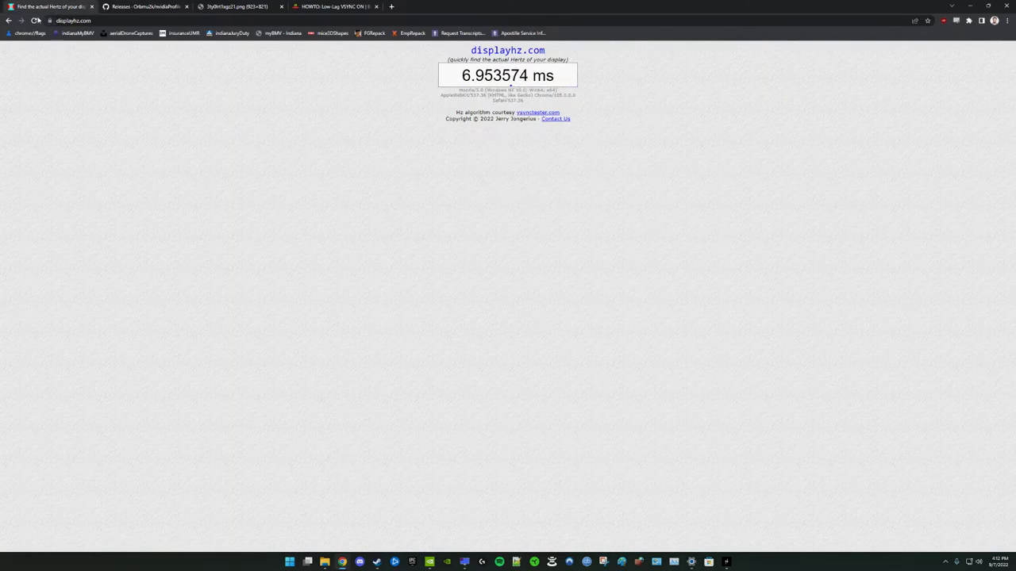
key(F5)
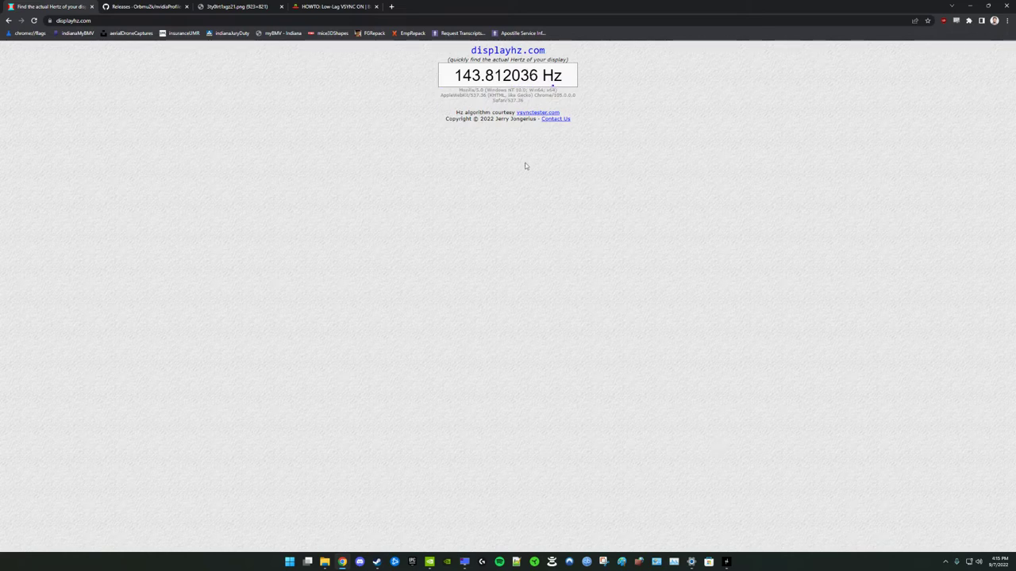
click(347, 6)
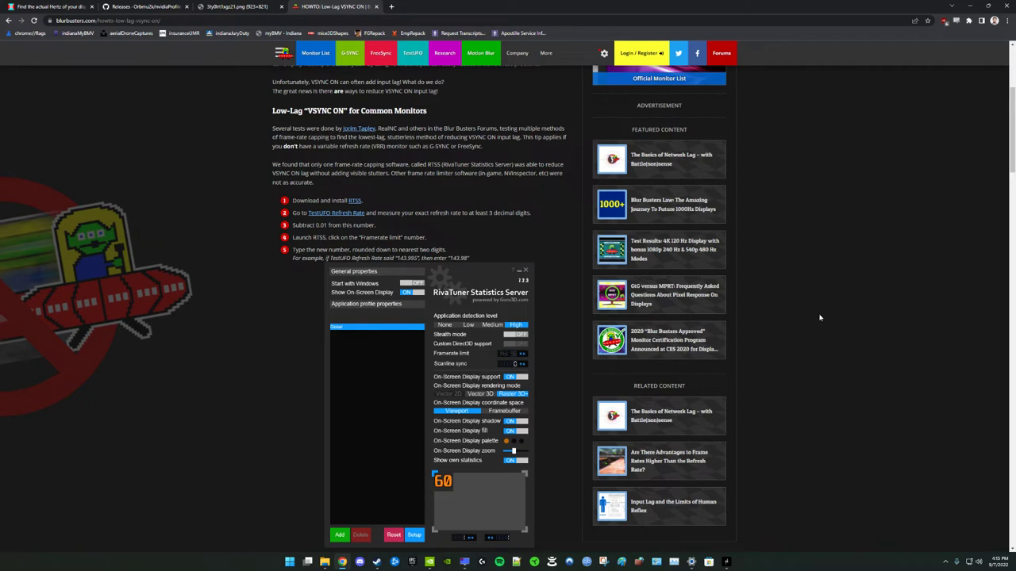
scroll(804, 326, up, 3)
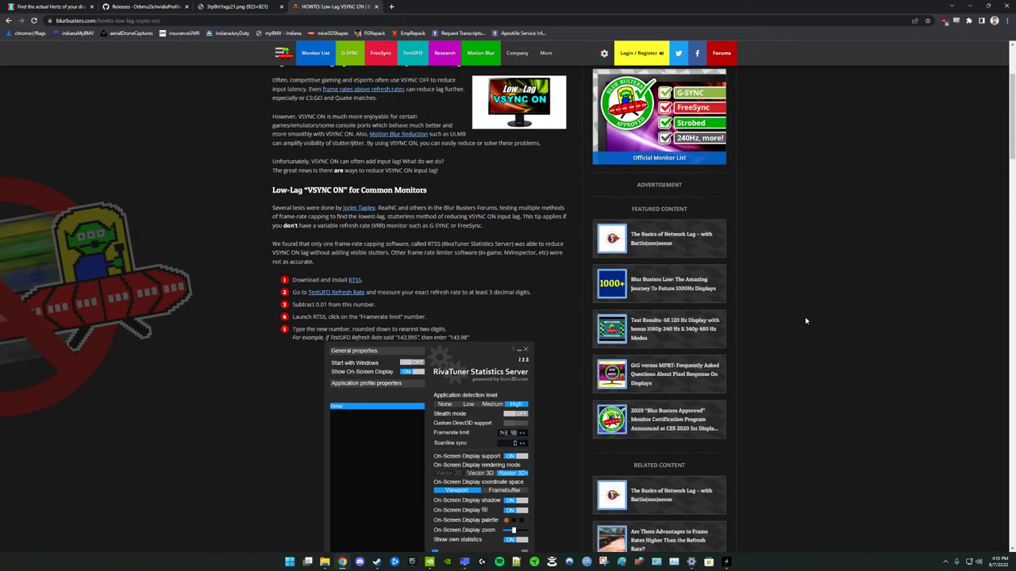
scroll(809, 359, down, 1)
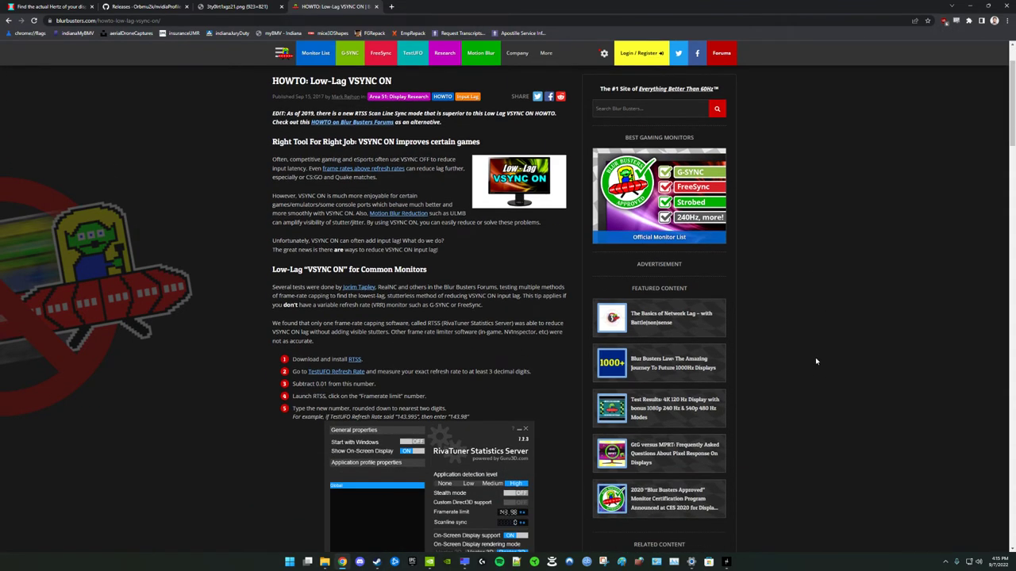
scroll(815, 357, up, 1)
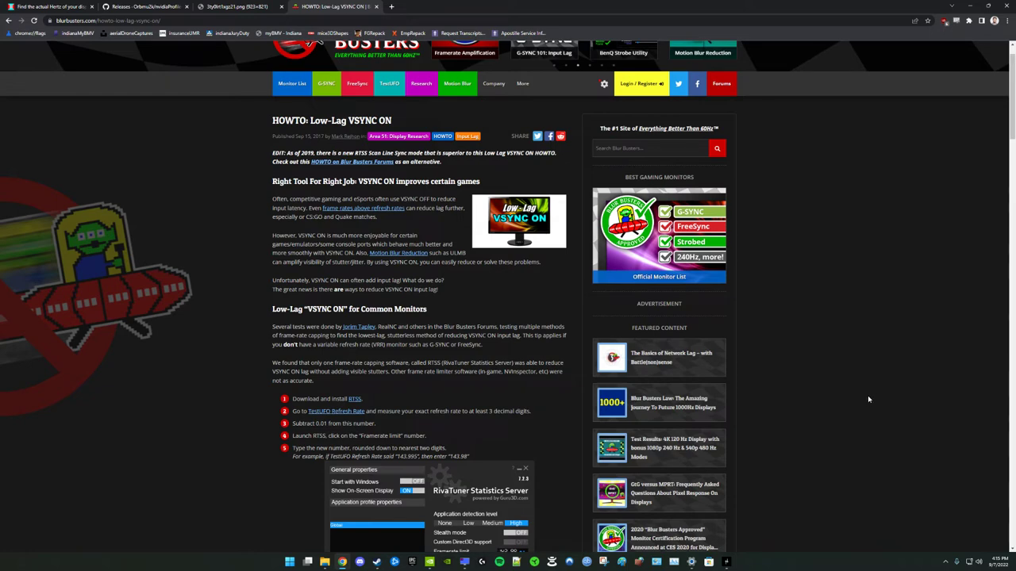
scroll(869, 390, down, 3)
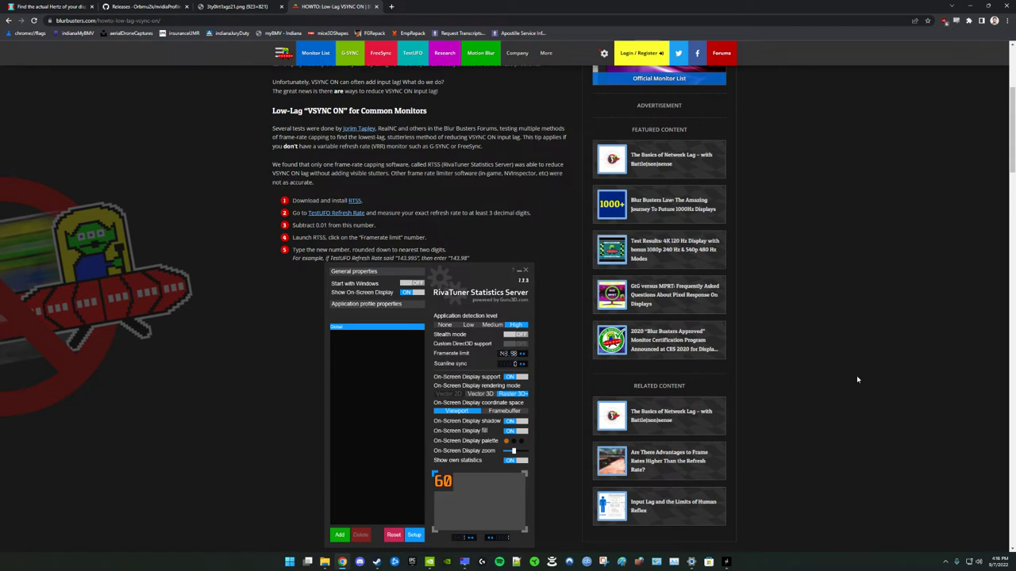
click(47, 4)
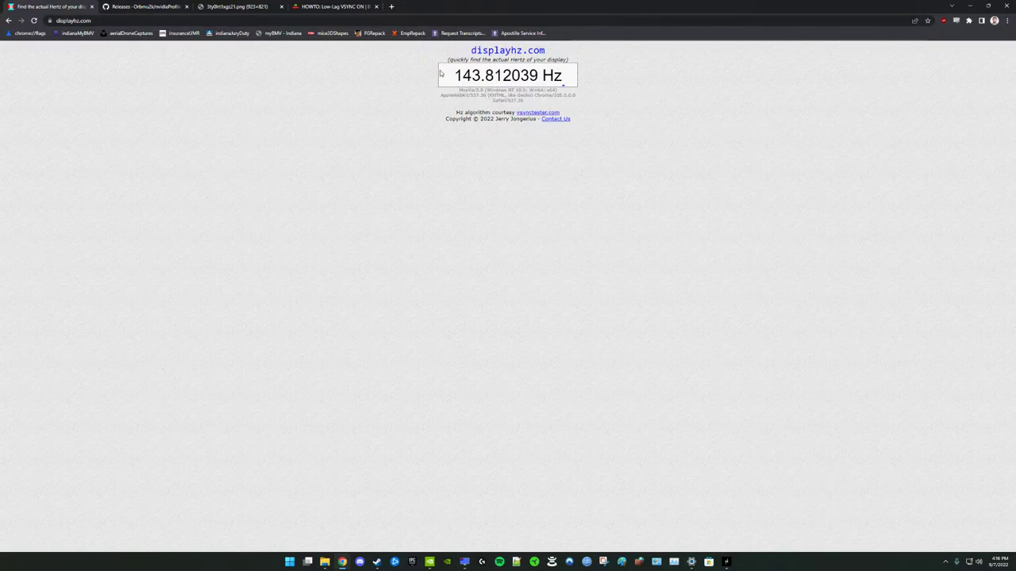
click(444, 74)
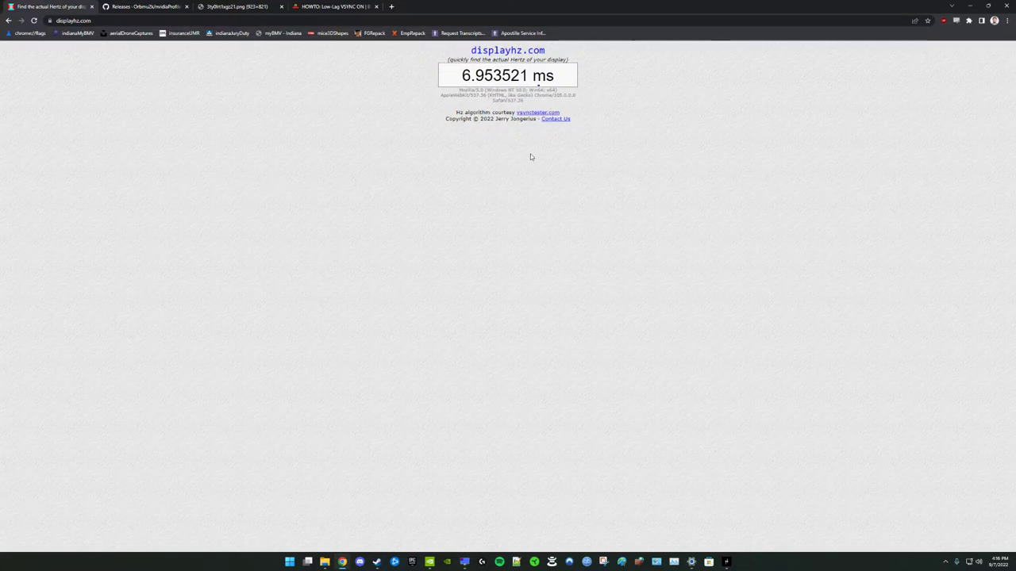
click(34, 20)
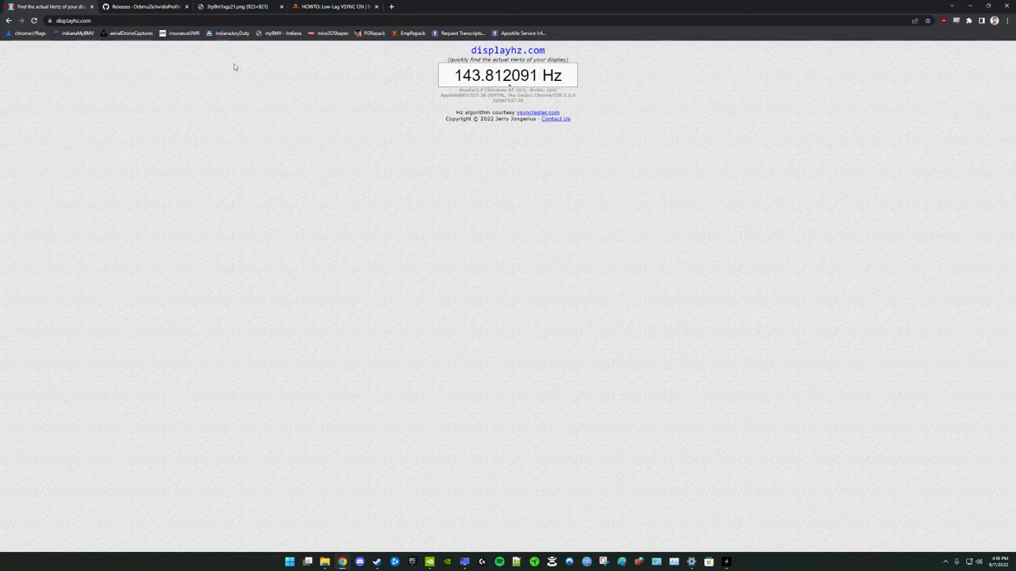
click(333, 7)
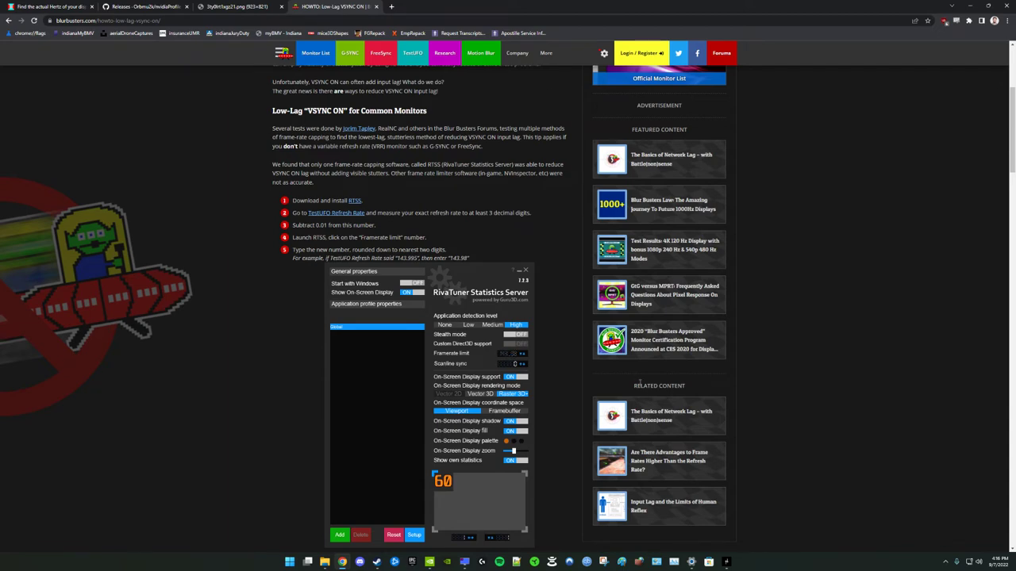
Skim the Blur Busters article and Inspector screenshot, then view nvidiaProfileInspector releases 2.3.0.13 to 2.3.0.10 on GitHub
scroll(639, 382, down, 1)
scroll(646, 347, up, 2)
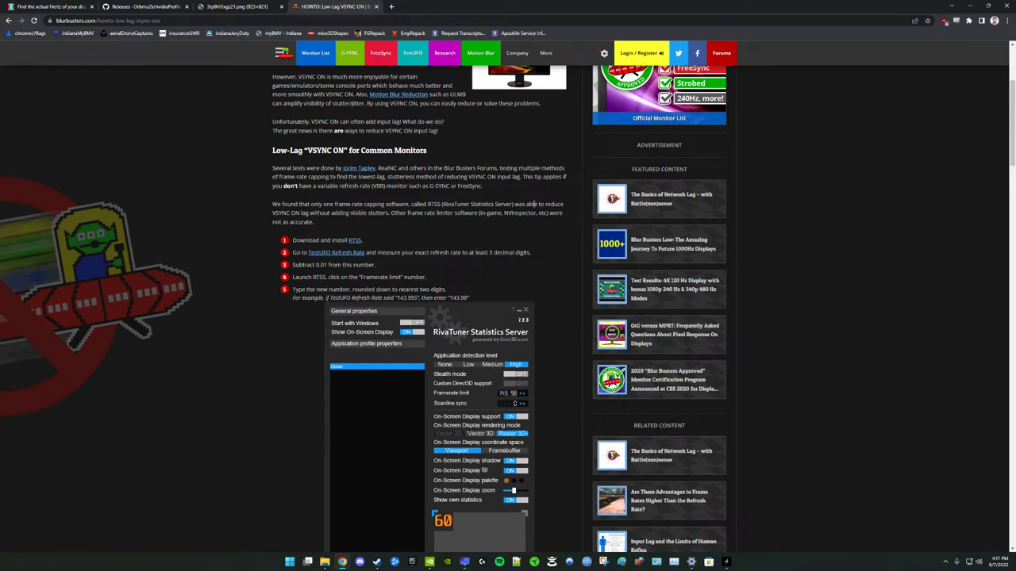
scroll(570, 239, down, 2)
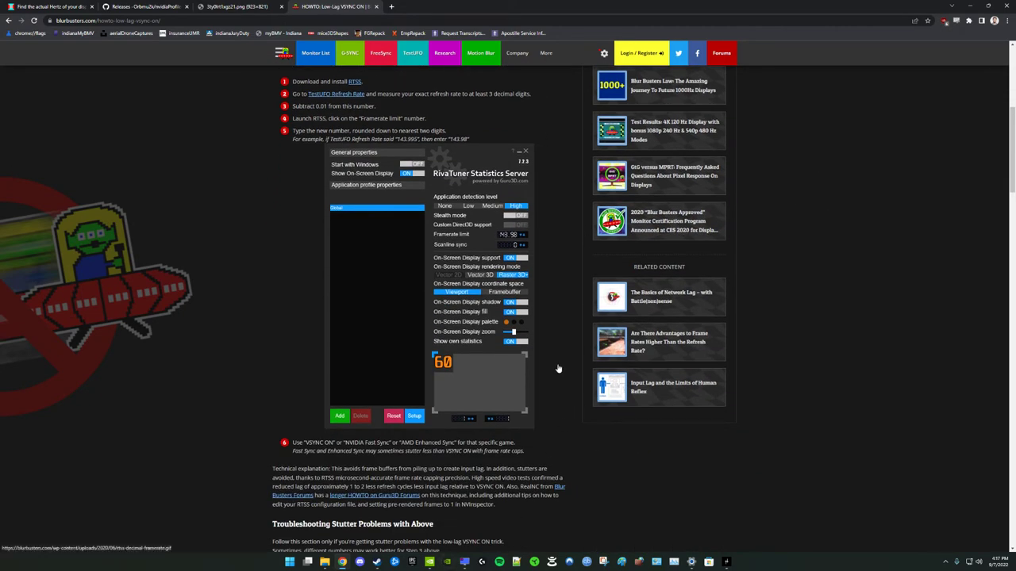
scroll(556, 377, up, 3)
scroll(559, 388, down, 3)
scroll(572, 387, up, 2)
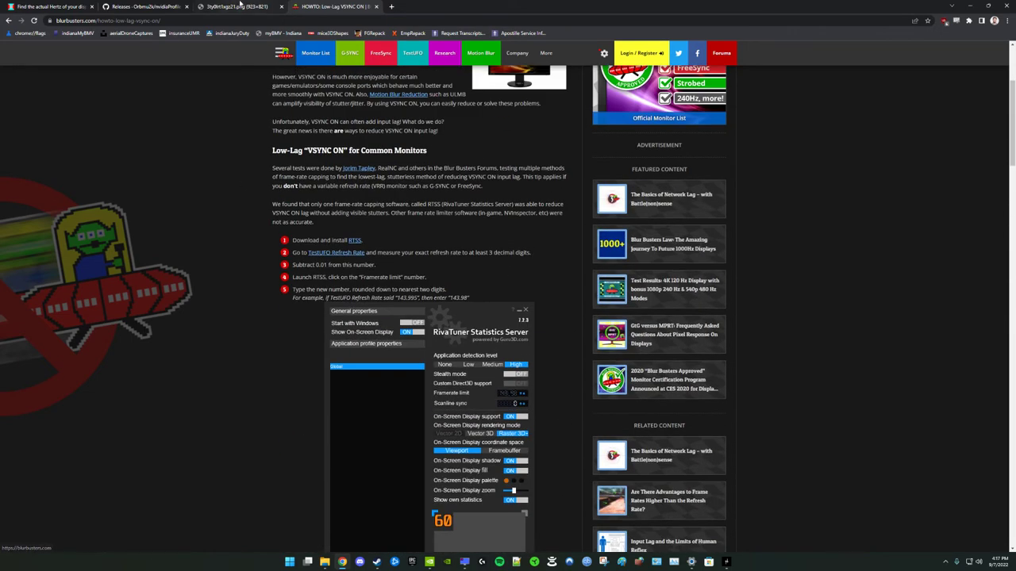
click(240, 7)
click(145, 6)
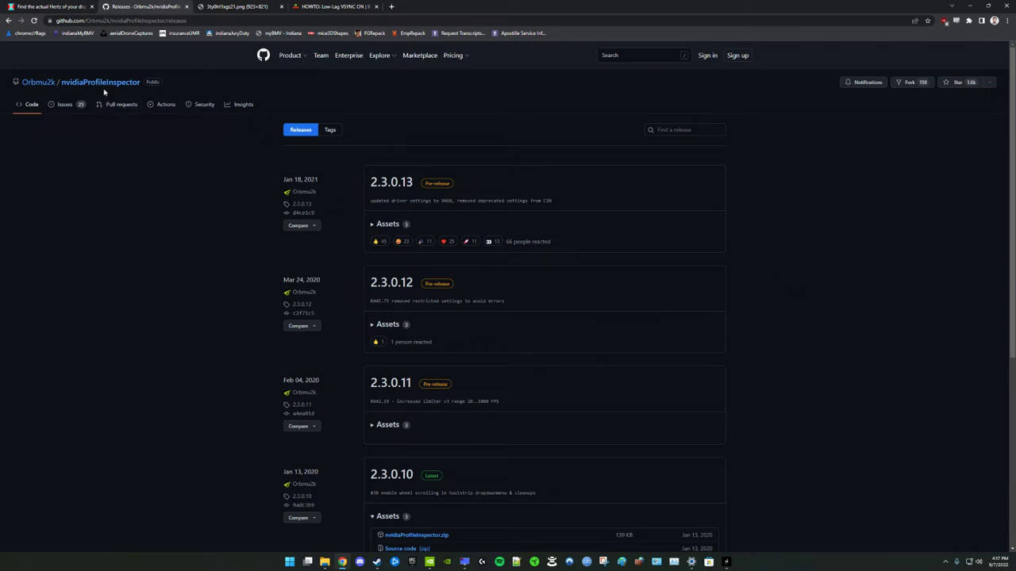
Cycle through the Inspector screenshot and displayhz.com's 143.812082 Hz reading back to the Low-Lag VSYNC ON article
key(ctrl+Tab)
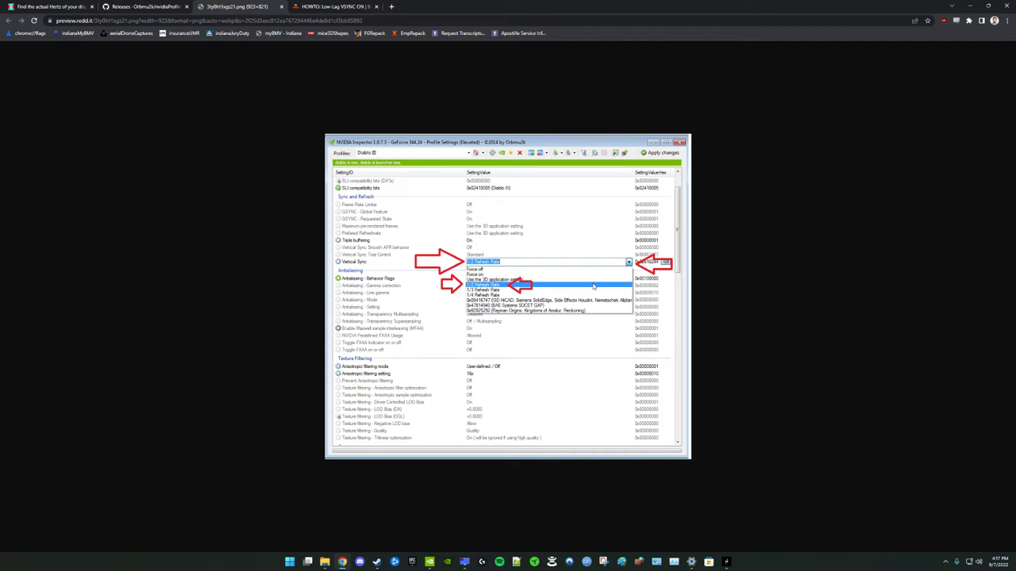
key(ctrl+Tab)
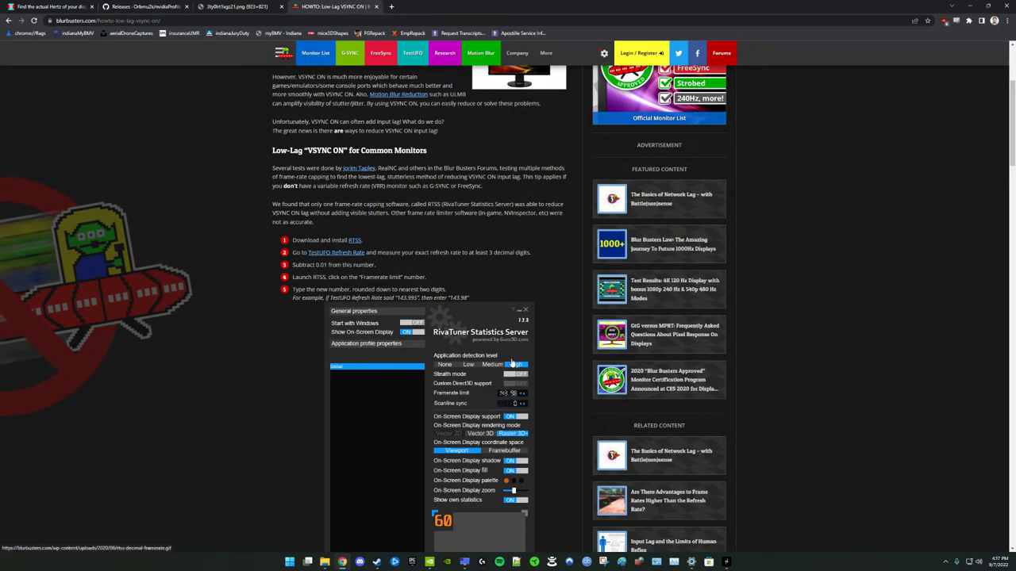
click(42, 5)
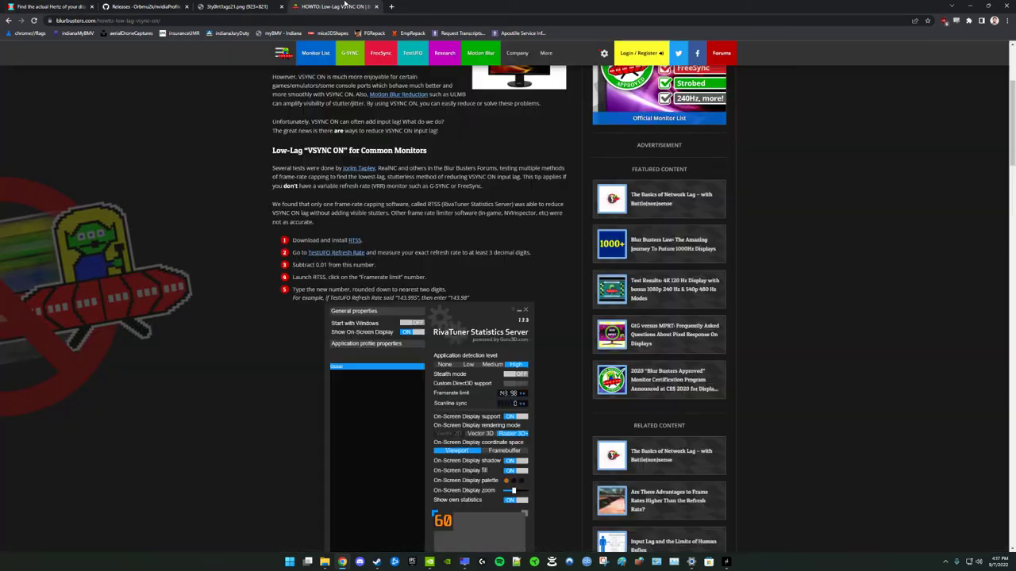
click(334, 6)
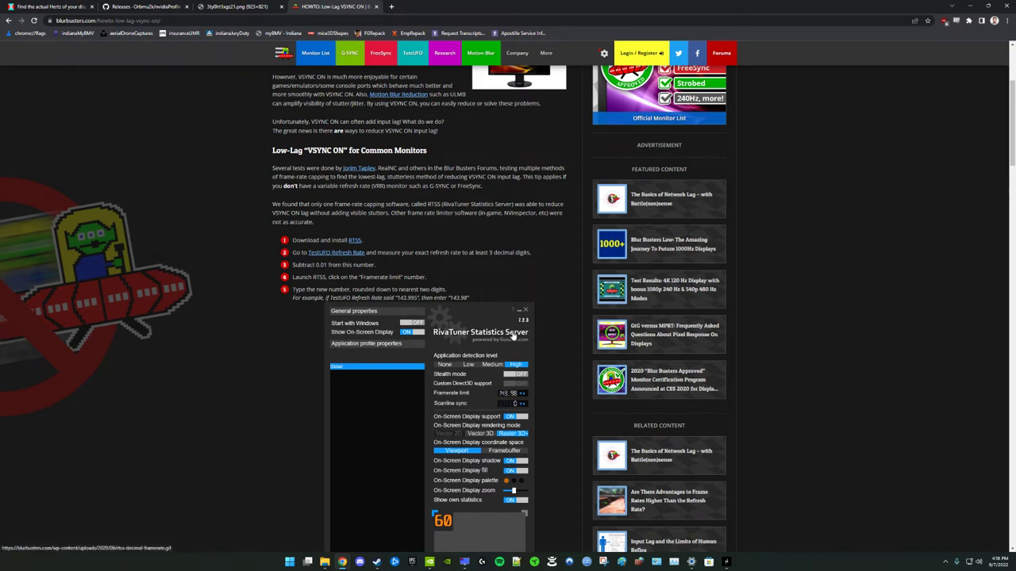
Open Hunt: Showdown's NVIDIA Control Panel program settings and check Vertical sync is On
click(430, 562)
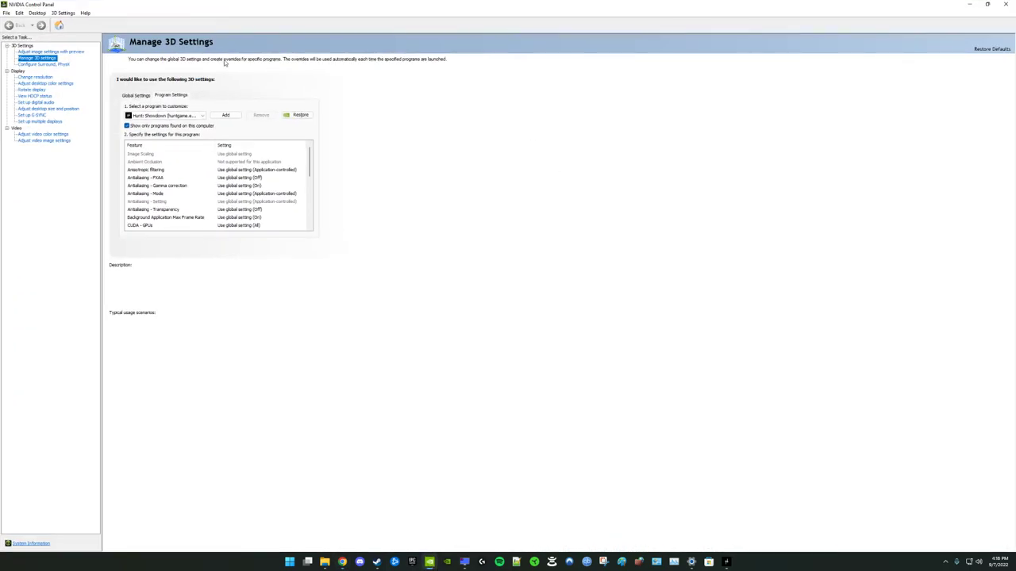
drag(310, 159, 333, 209)
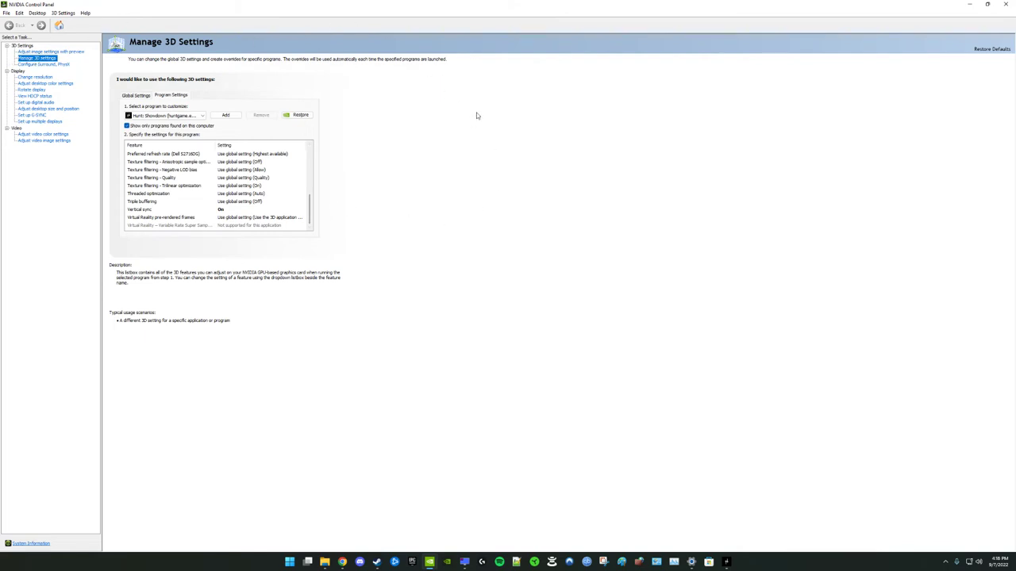
mouse_move(138, 212)
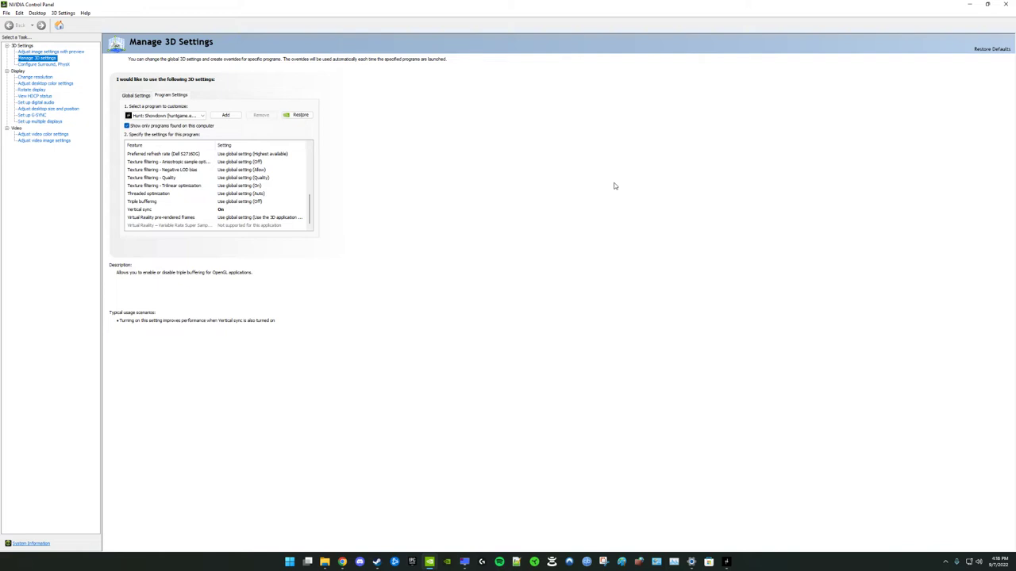
Cross-check the Blur Busters article, then minimize Chrome and NVIDIA Control Panel to reveal Steam
click(342, 562)
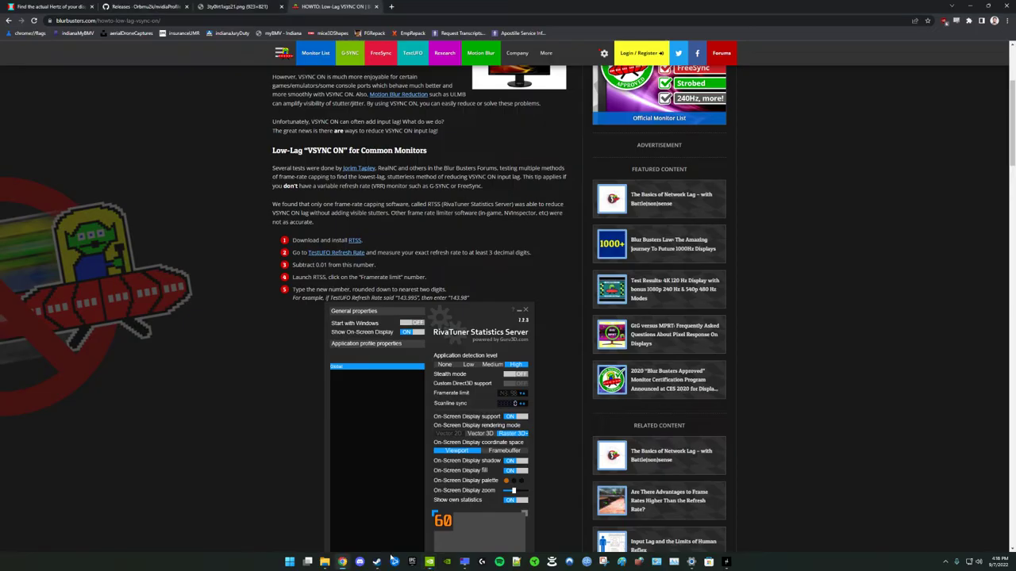
scroll(511, 119, down, 2)
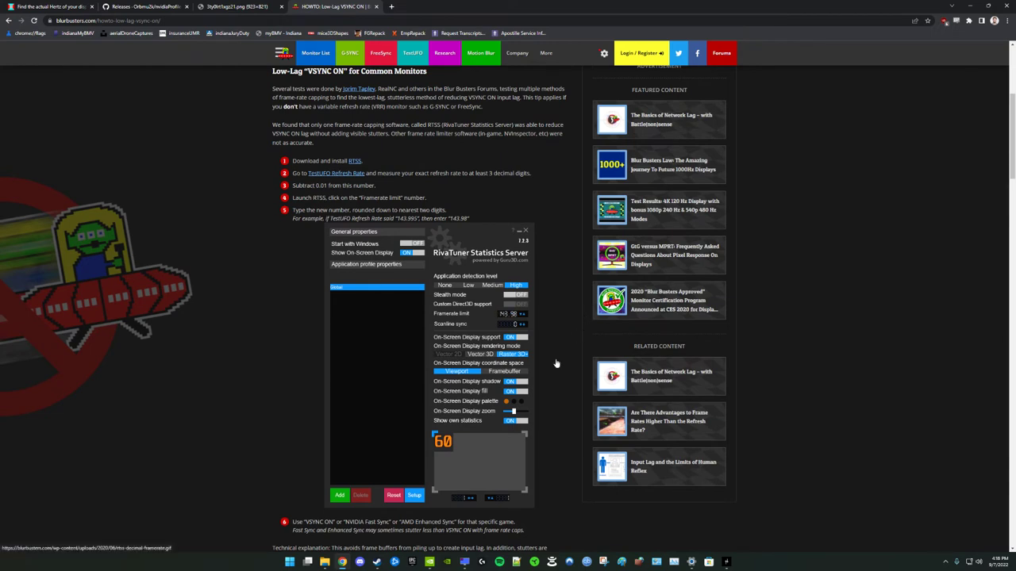
click(970, 6)
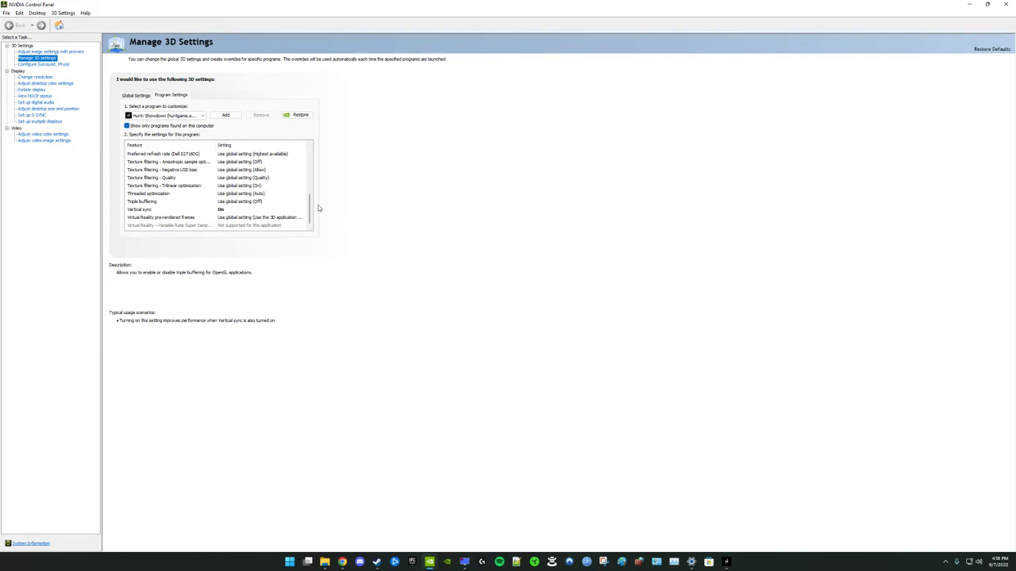
scroll(311, 205, up, 3)
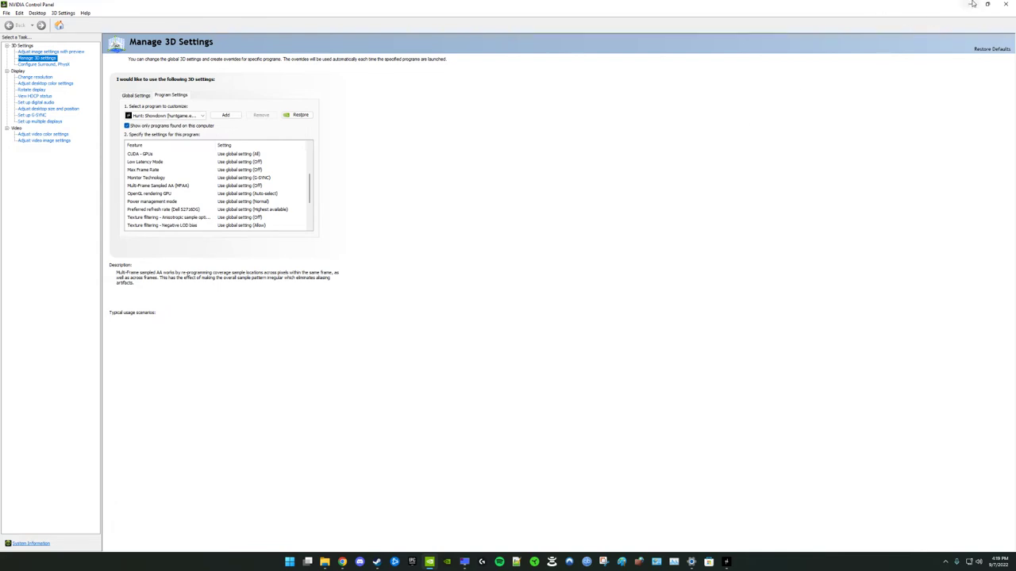
click(973, 4)
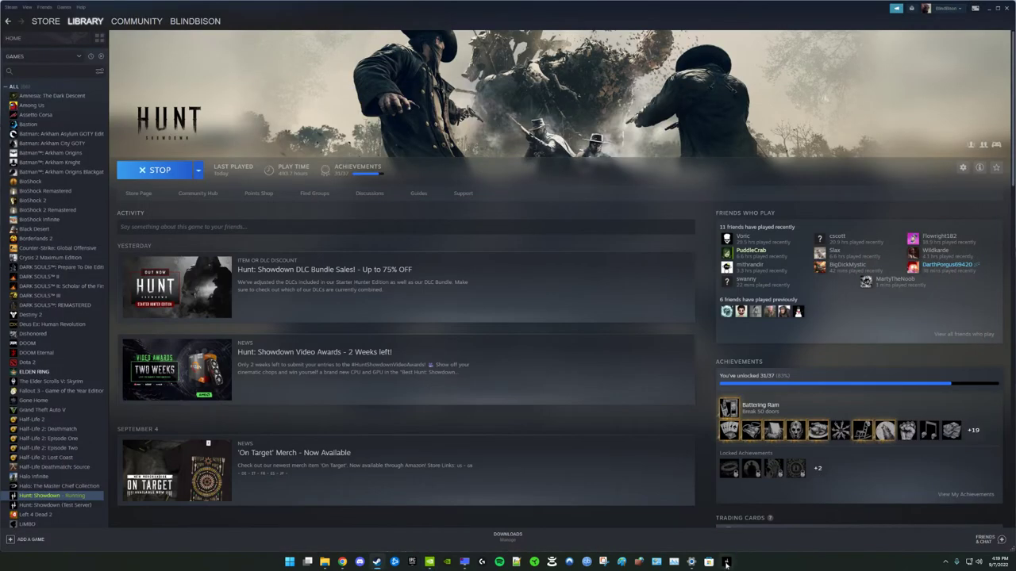
Check Hunt's Graphics settings (V-Sync off, Max FPS Custom), then close them back to the lobby
click(726, 563)
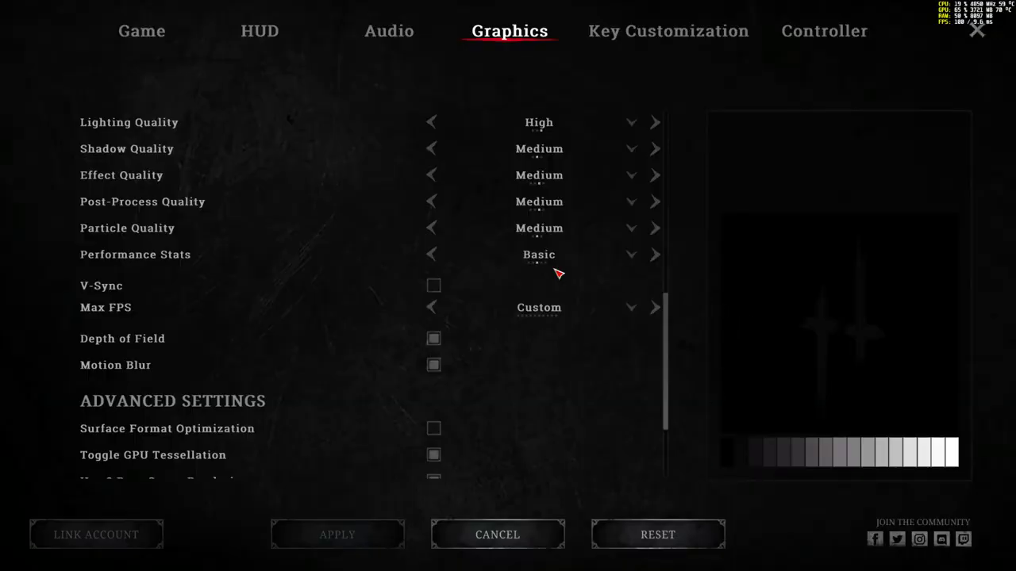
mouse_move(129, 284)
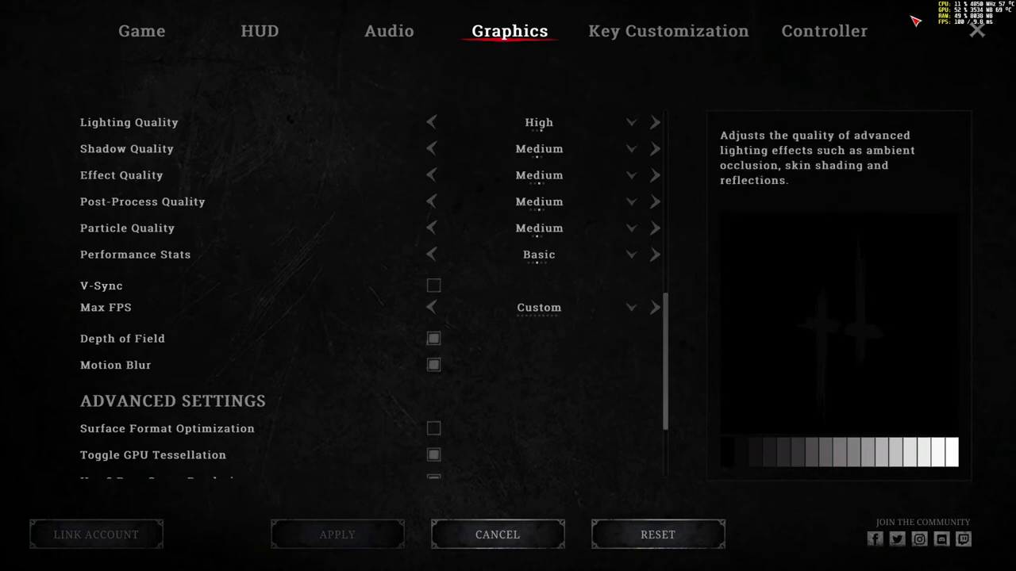
click(977, 30)
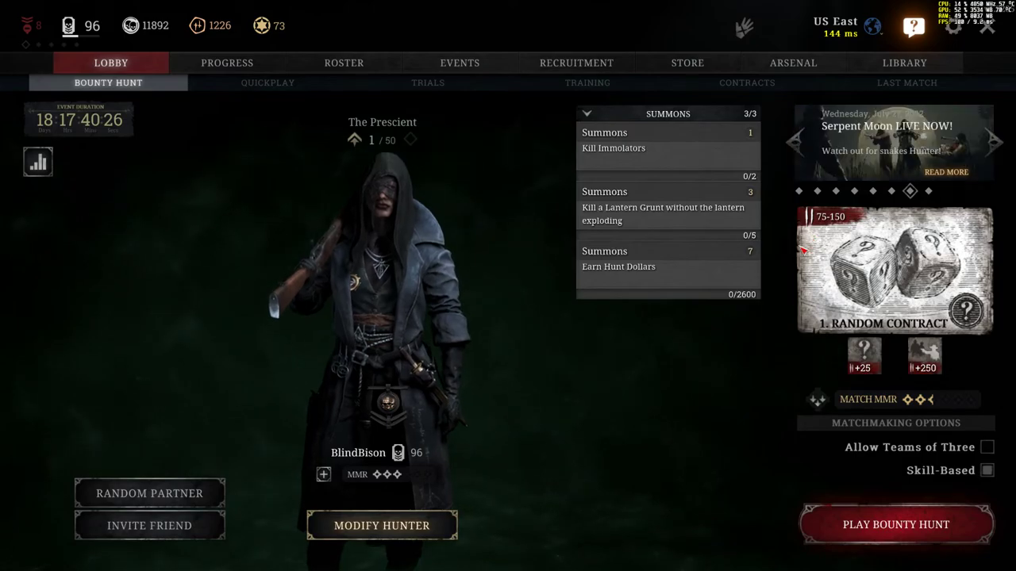
Leave the fullscreen game and switch to Chrome's Blur Busters Low-Lag VSYNC ON guide
key(super)
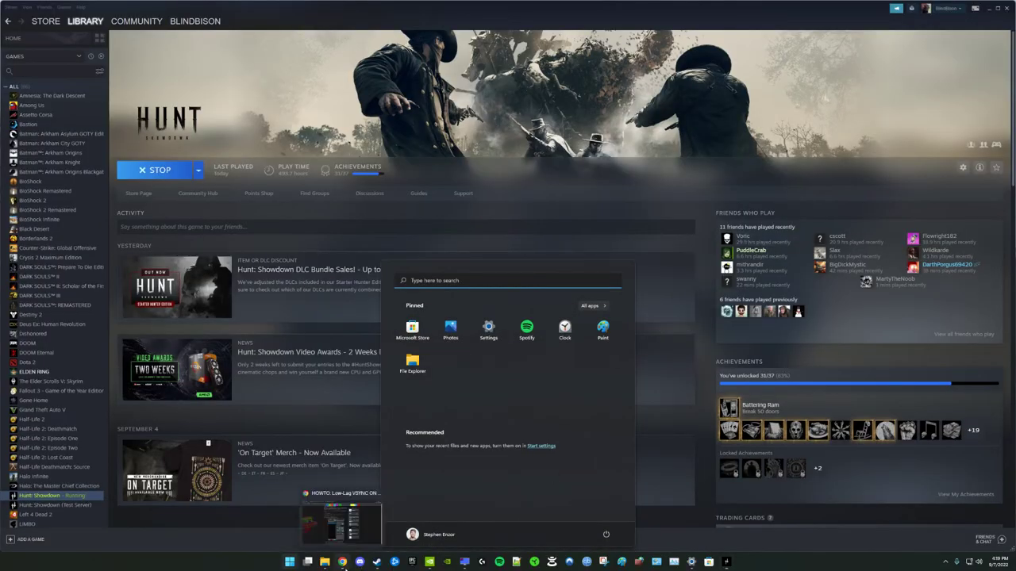
click(342, 562)
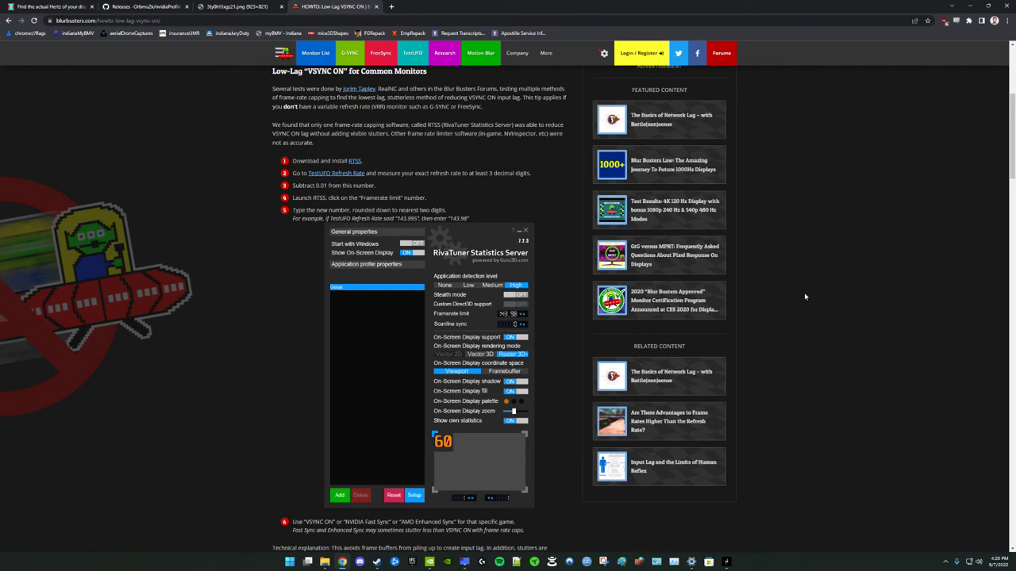
scroll(845, 362, up, 3)
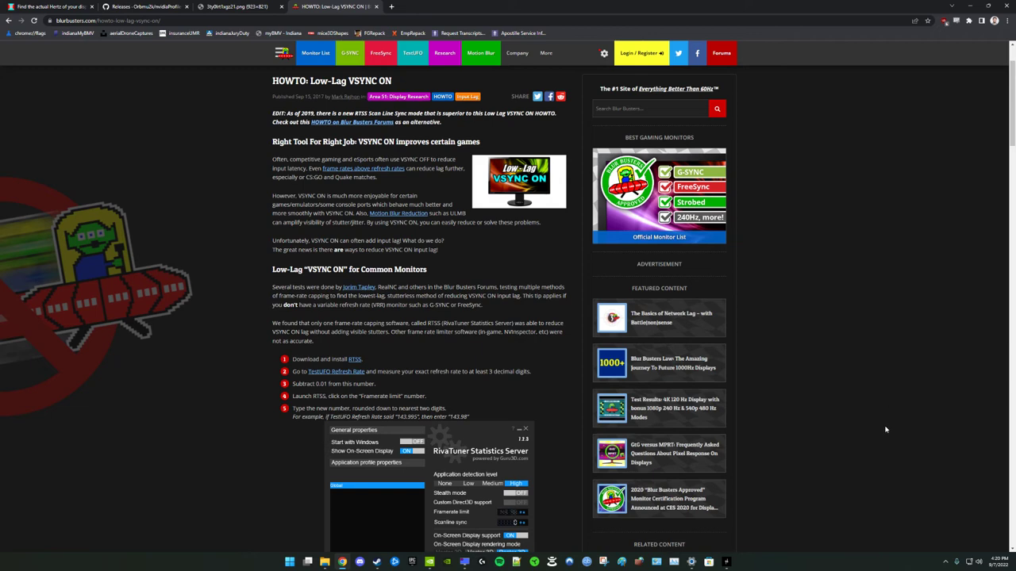
Confirm V-Sync is off and Max FPS is Custom in Hunt's Graphics settings, then close them
click(728, 561)
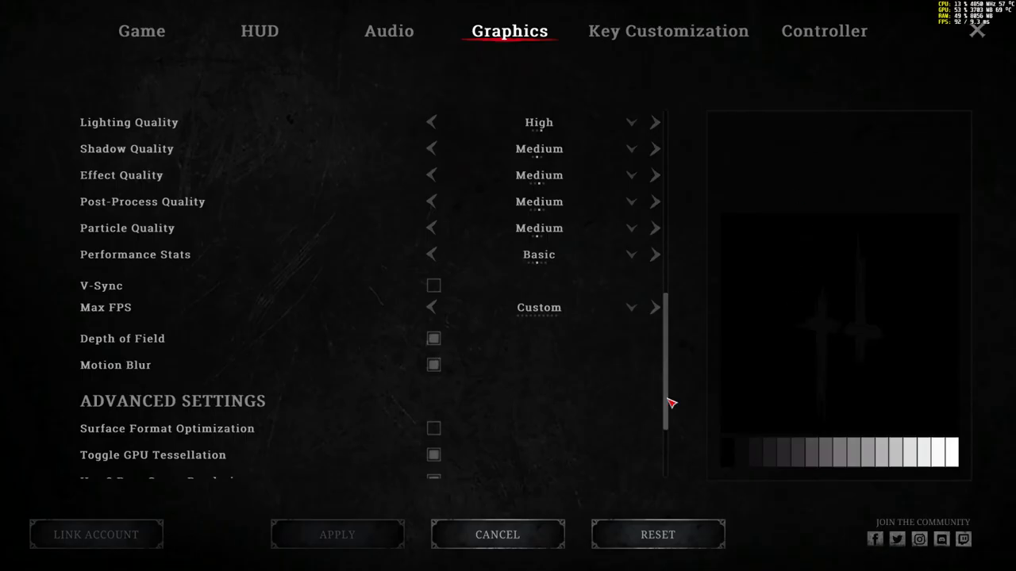
mouse_move(123, 285)
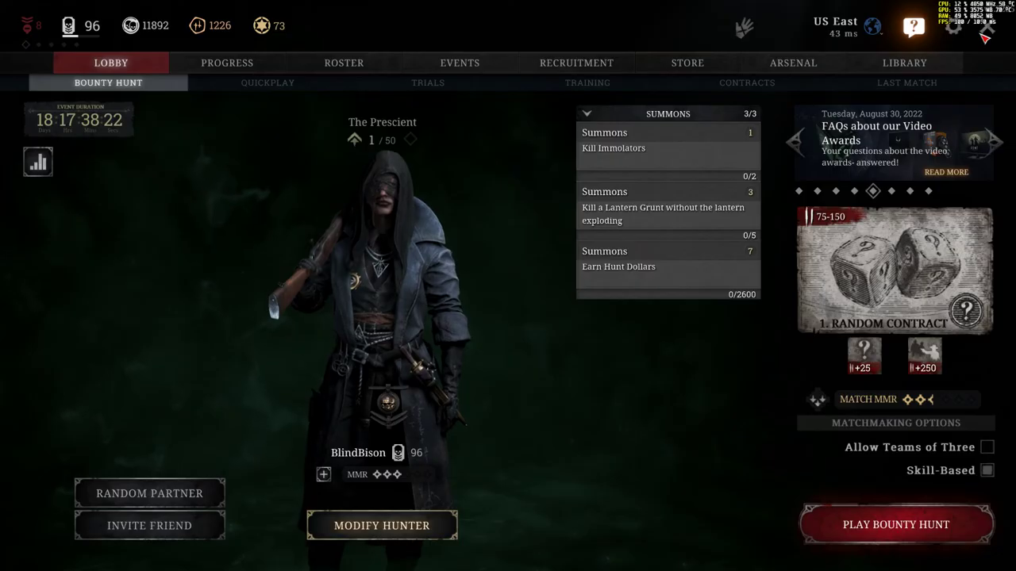
click(982, 32)
Quit Hunt: Showdown through the Esc menu's quit prompt, confirming with YES
click(988, 33)
click(578, 386)
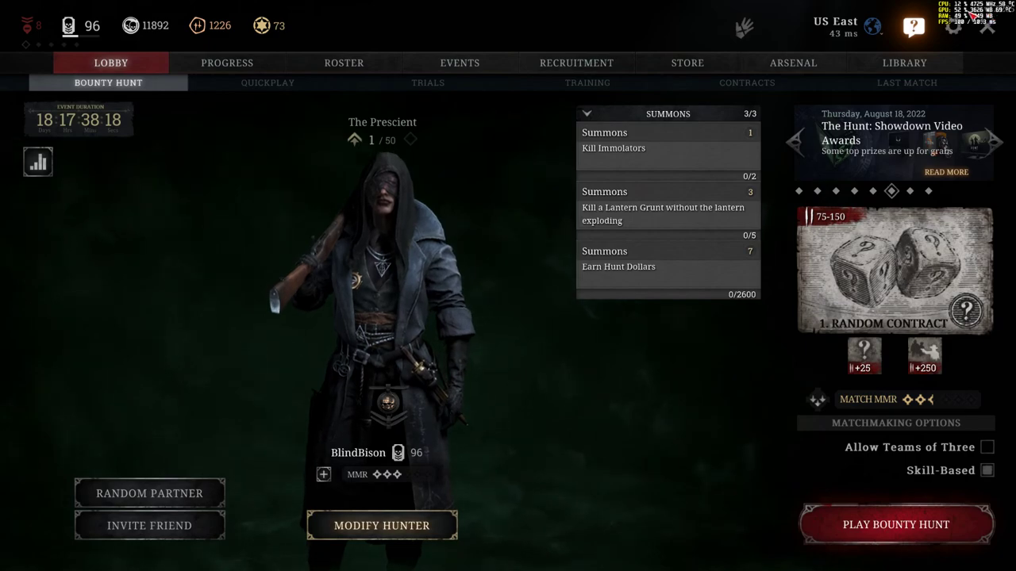
key(Escape)
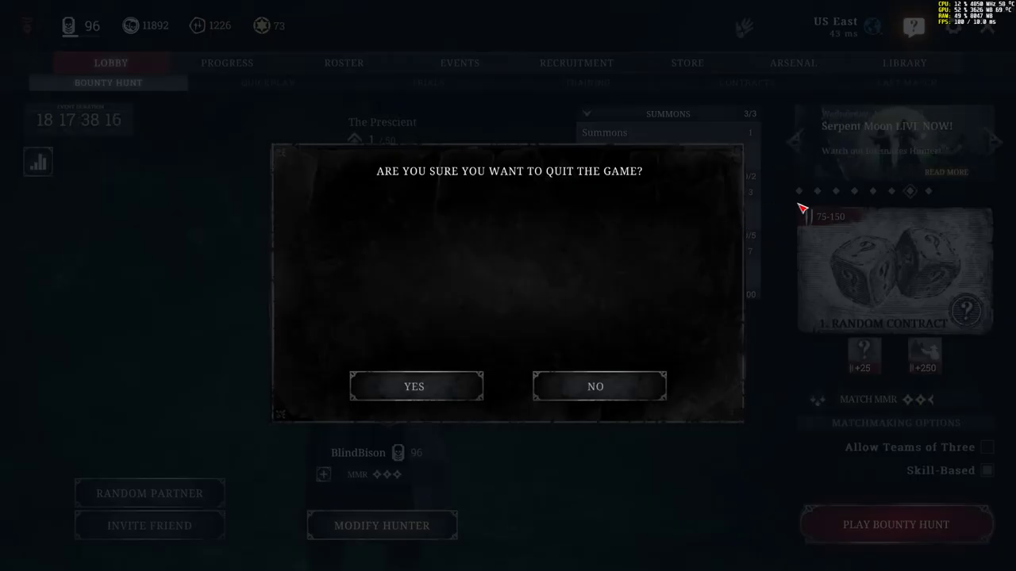
click(464, 391)
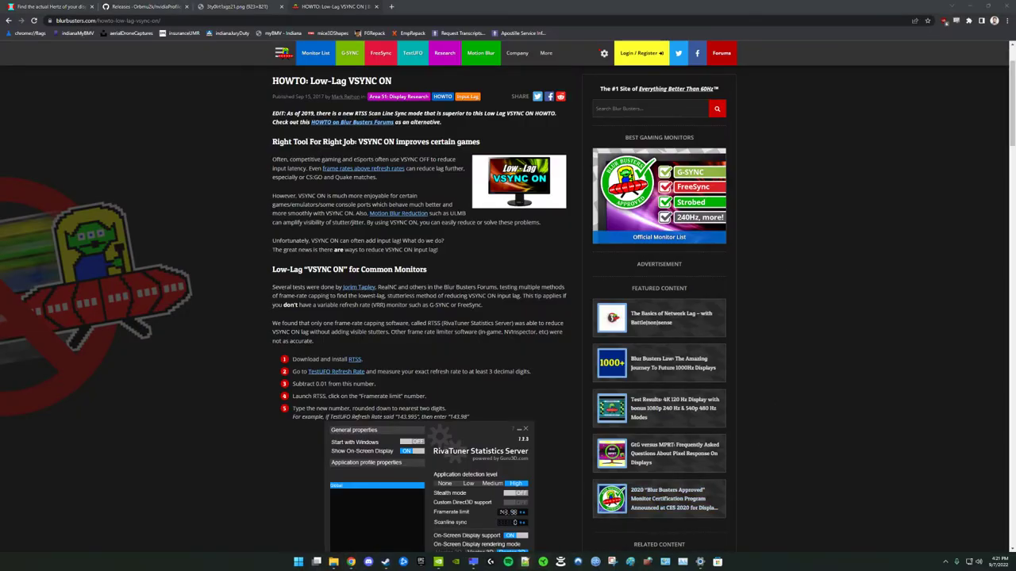
Open the folder containing Hunt's attributes.xml from its Notepad++ tab, then close that Explorer window
key(alt+Tab)
click(399, 248)
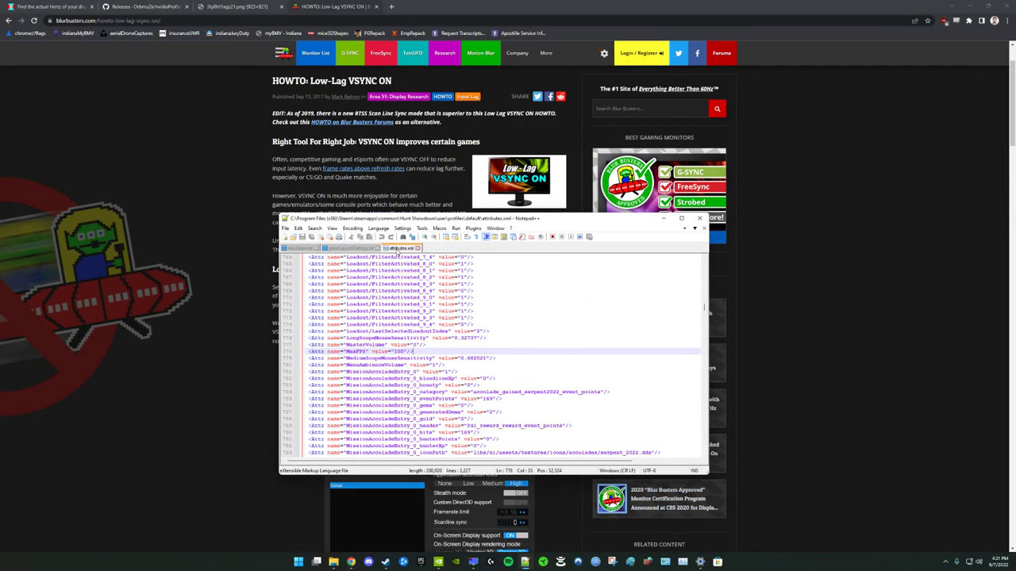
right_click(400, 249)
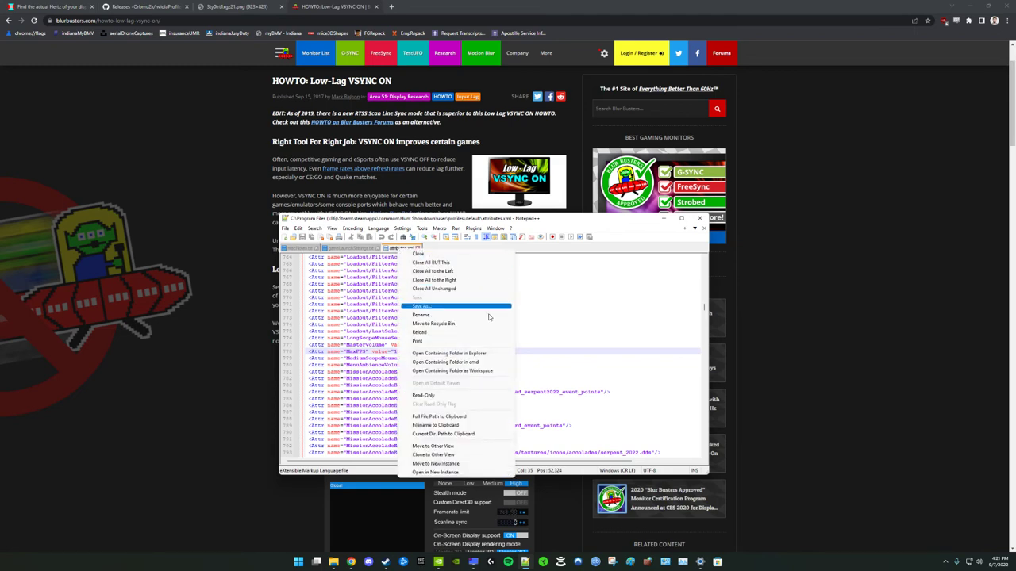
click(481, 354)
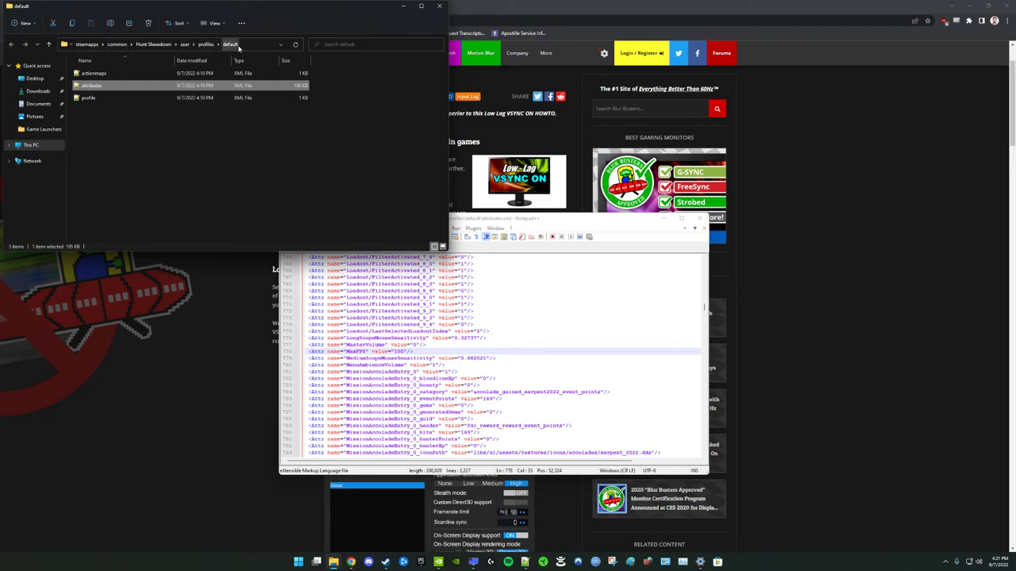
click(439, 6)
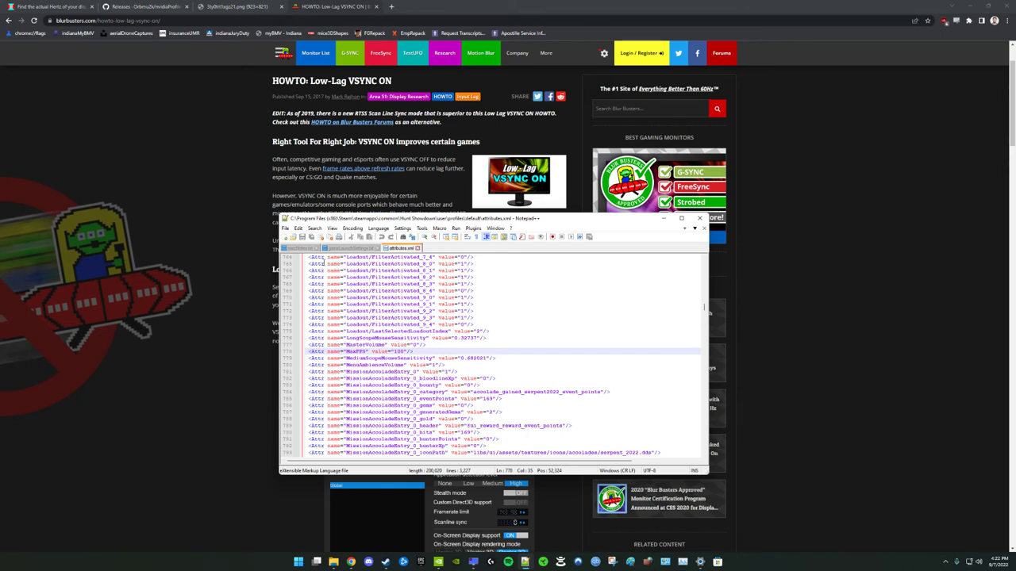
Switch to miscNotes.txt, close Notepad++, and restore the browser window from full screen
click(302, 248)
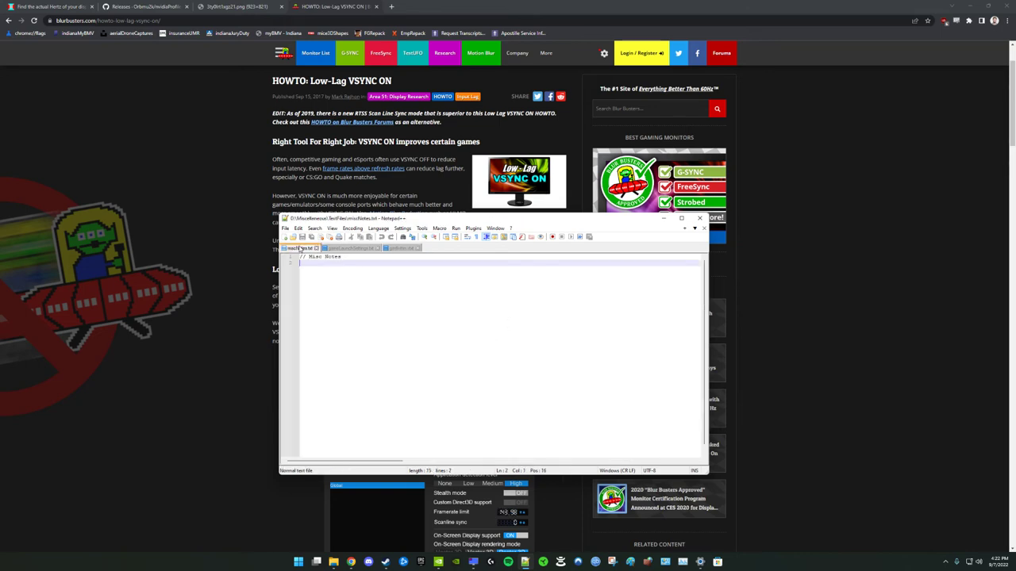
click(700, 218)
click(987, 6)
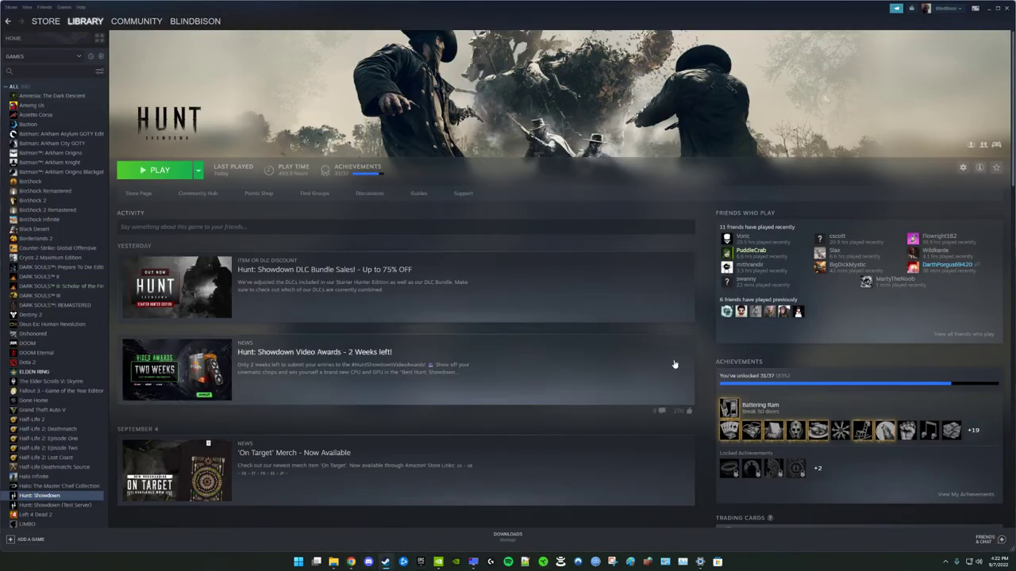
Bring the Blur Busters article back and scroll briefly through it
key(alt+Tab)
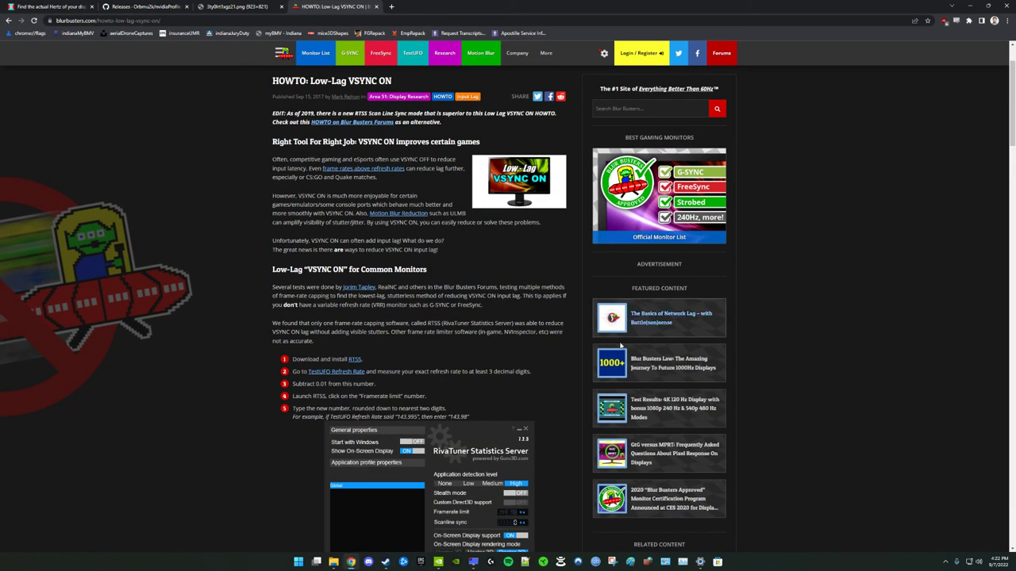
scroll(637, 357, down, 4)
scroll(761, 405, up, 1)
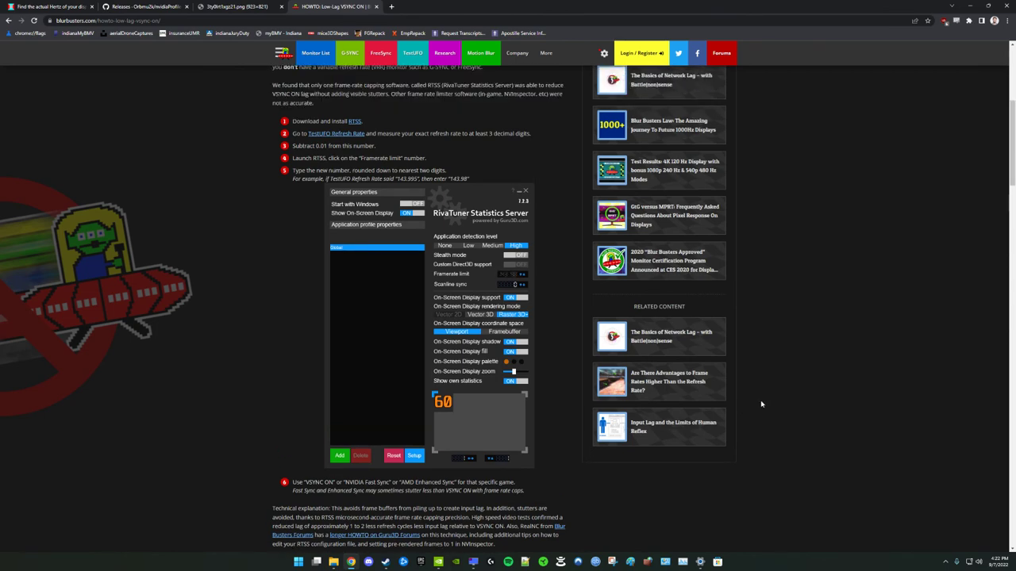
Confirm Hunt: Showdown's Vertical sync is On in NVIDIA Program Settings, then close the panel
key(alt+Tab)
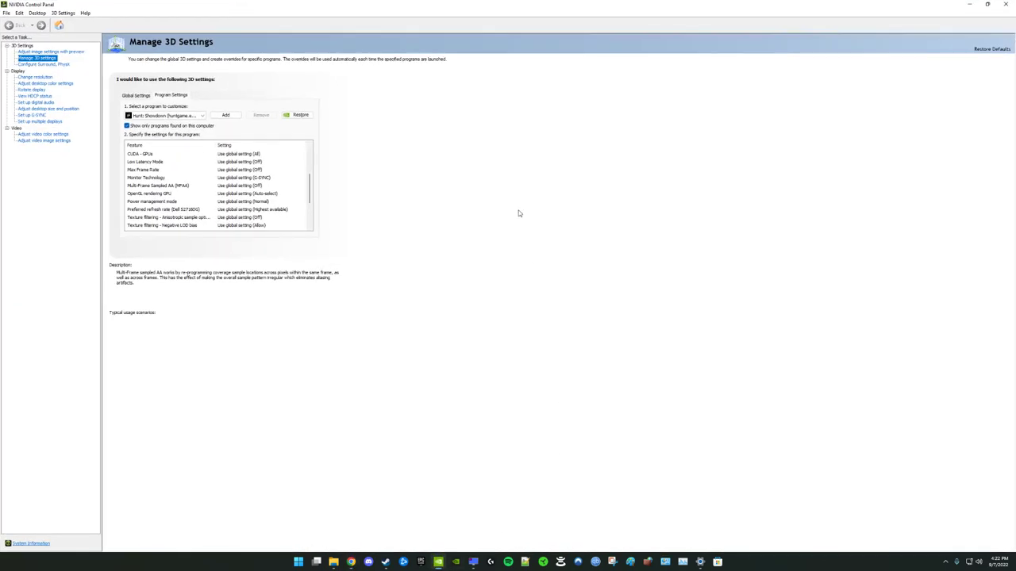
drag(310, 189, 320, 211)
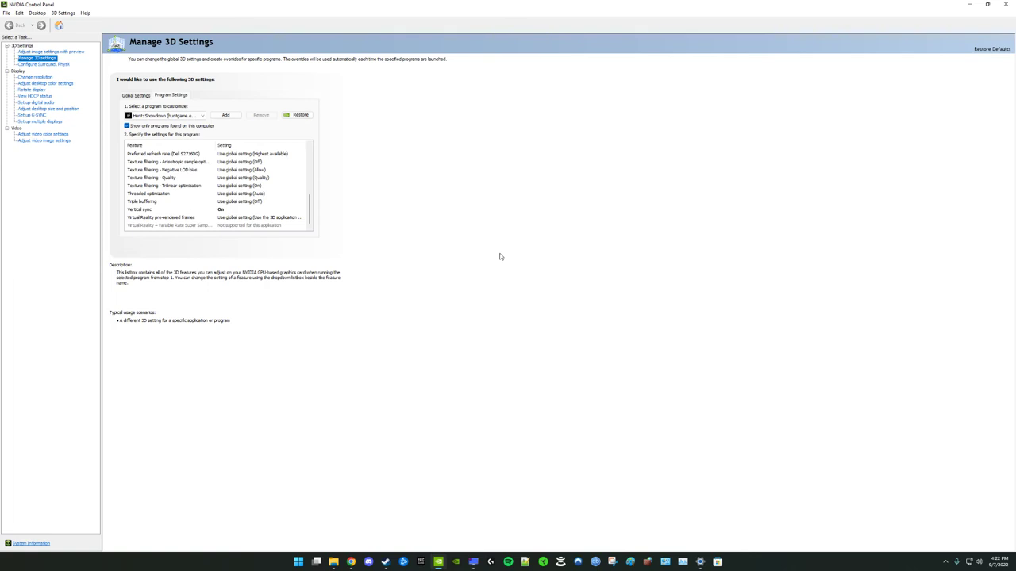
mouse_move(147, 228)
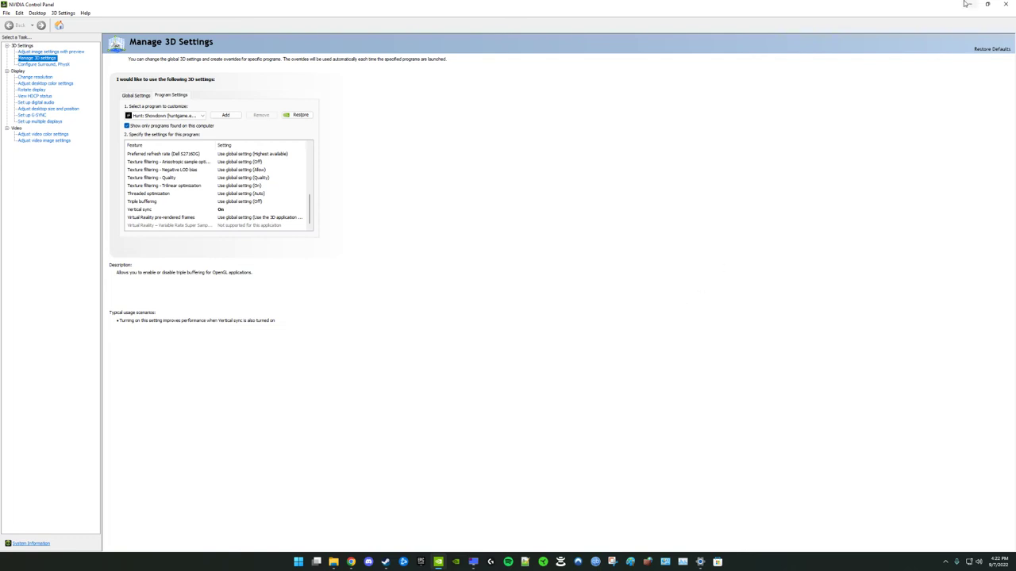
click(1009, 4)
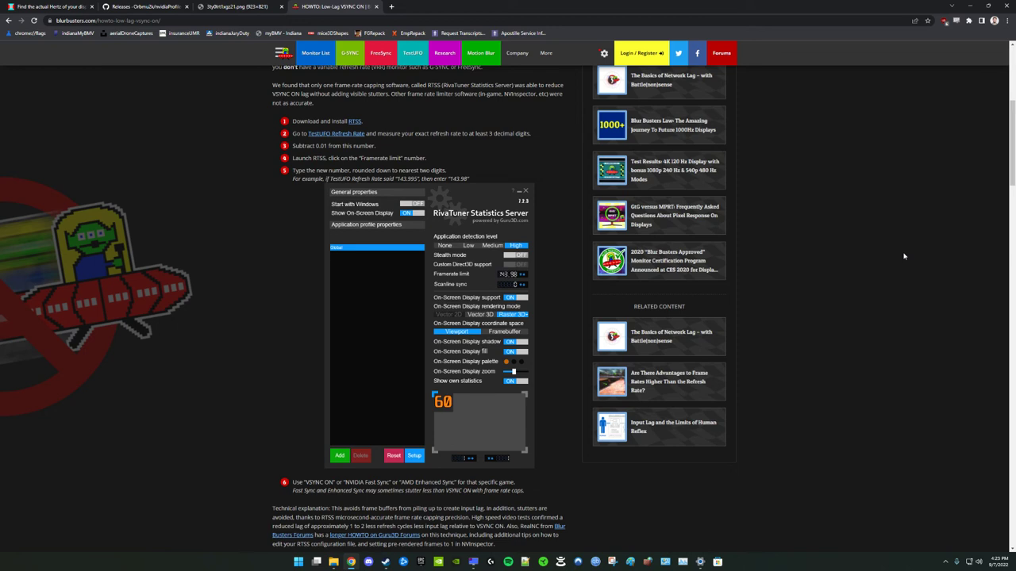
View the NVIDIA Inspector screenshot tab, then return to displayhz.com reading 143.811555 Hz
click(230, 6)
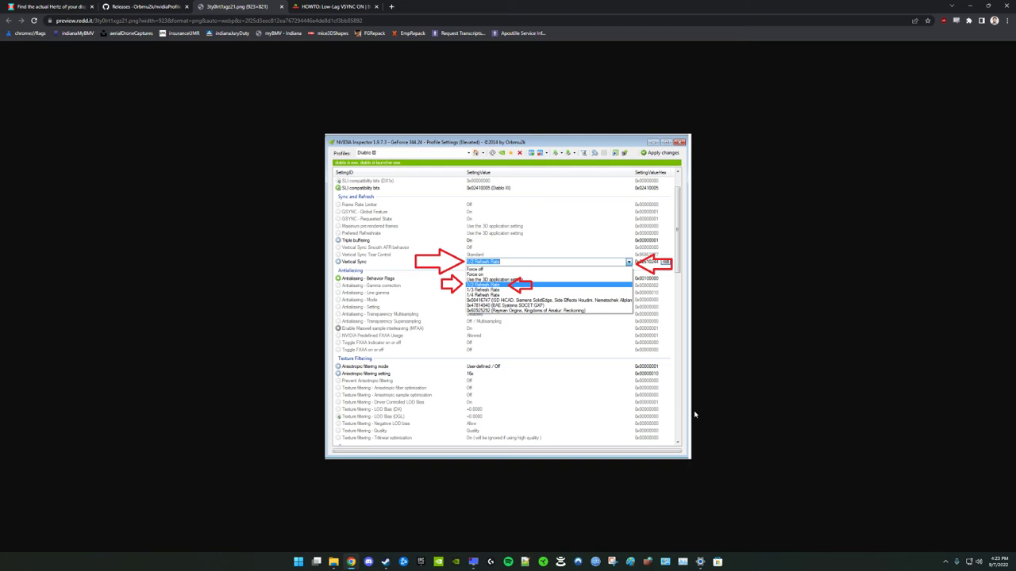
click(71, 7)
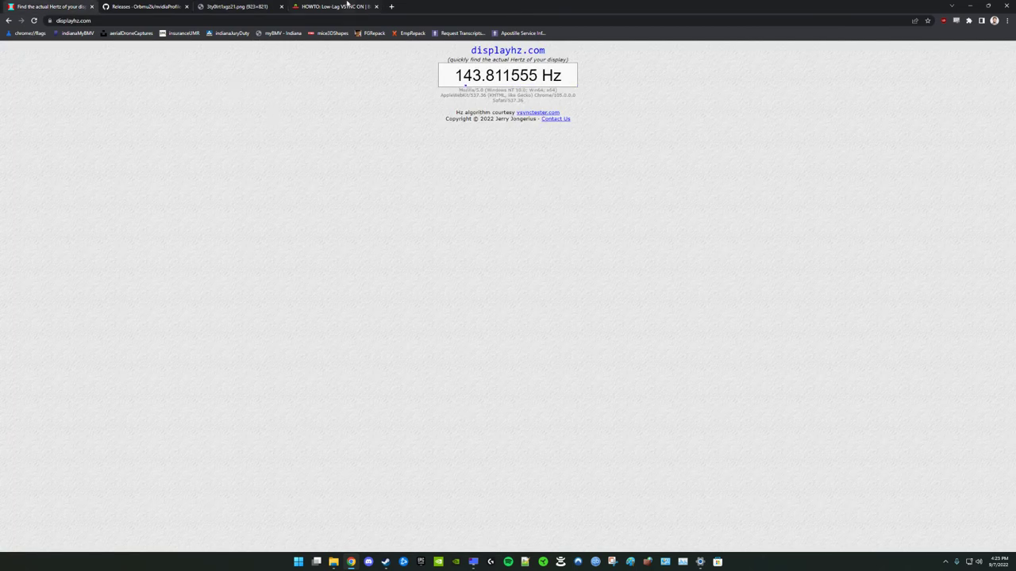
Return to Chrome's HOWTO: Low-Lag VSYNC ON tab
click(345, 7)
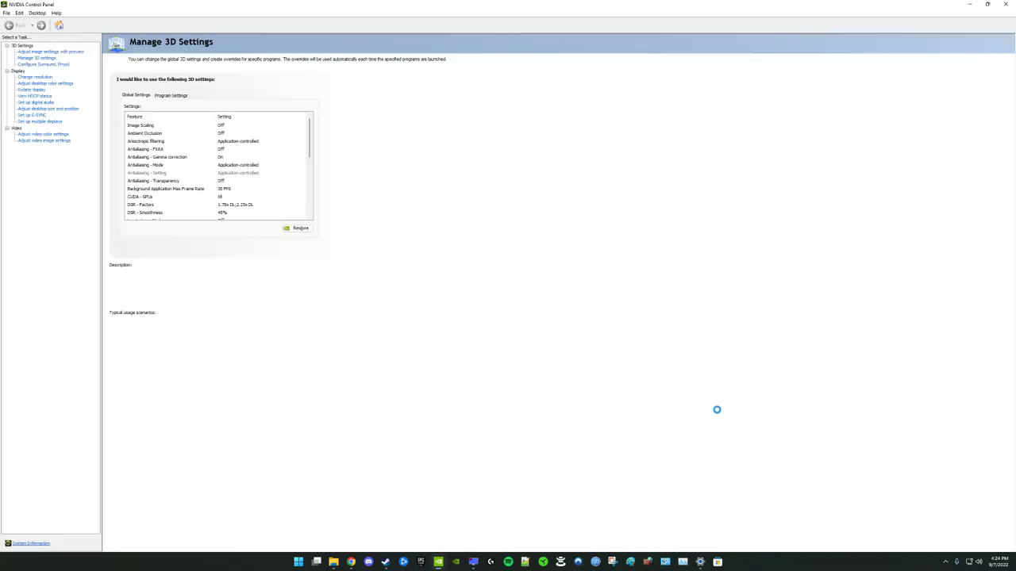
Review Hunt's Program Settings down to Max Frame Rate at global Off, then close NVIDIA Control Panel
click(171, 95)
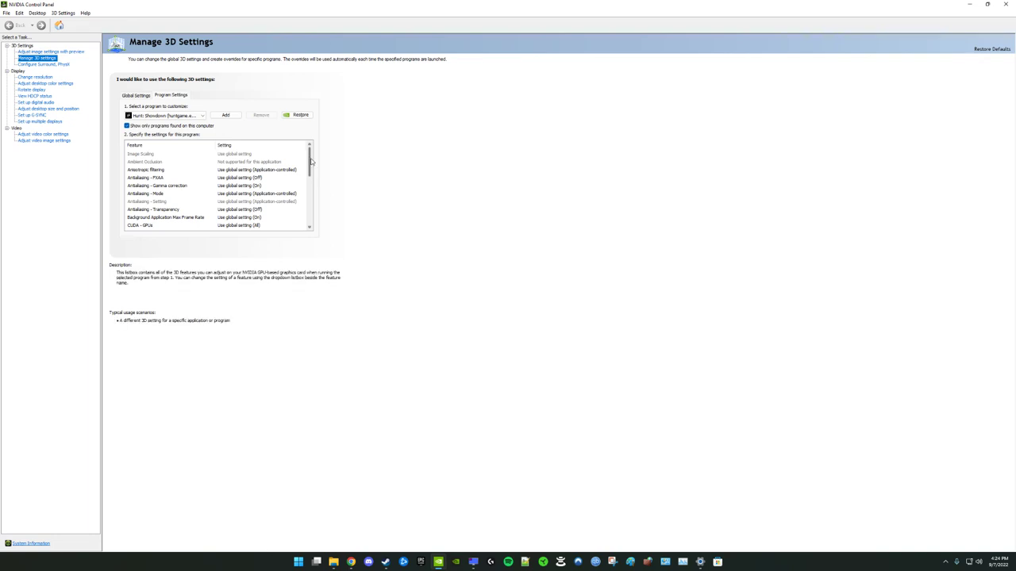
scroll(312, 162, down, 2)
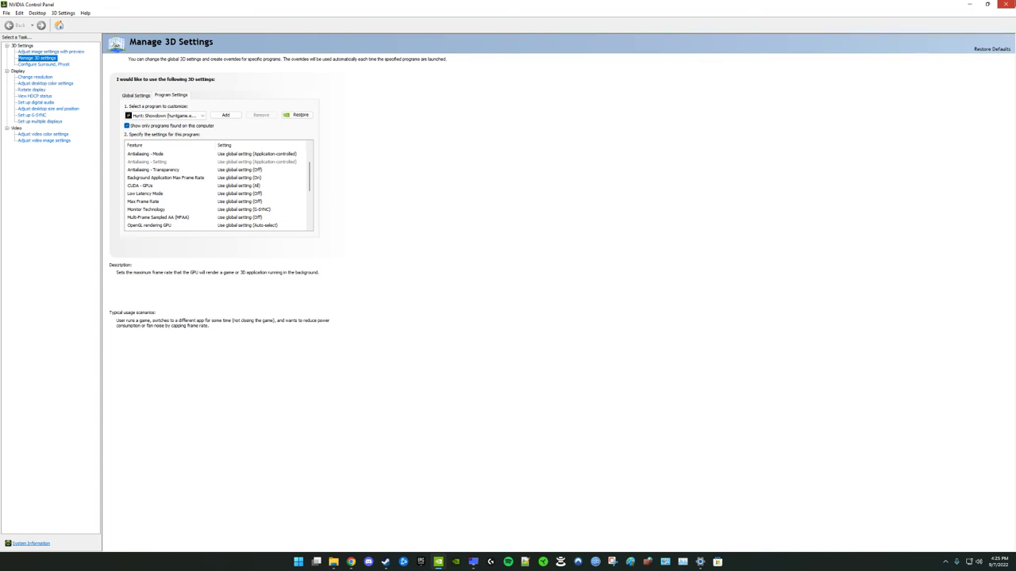
click(1006, 5)
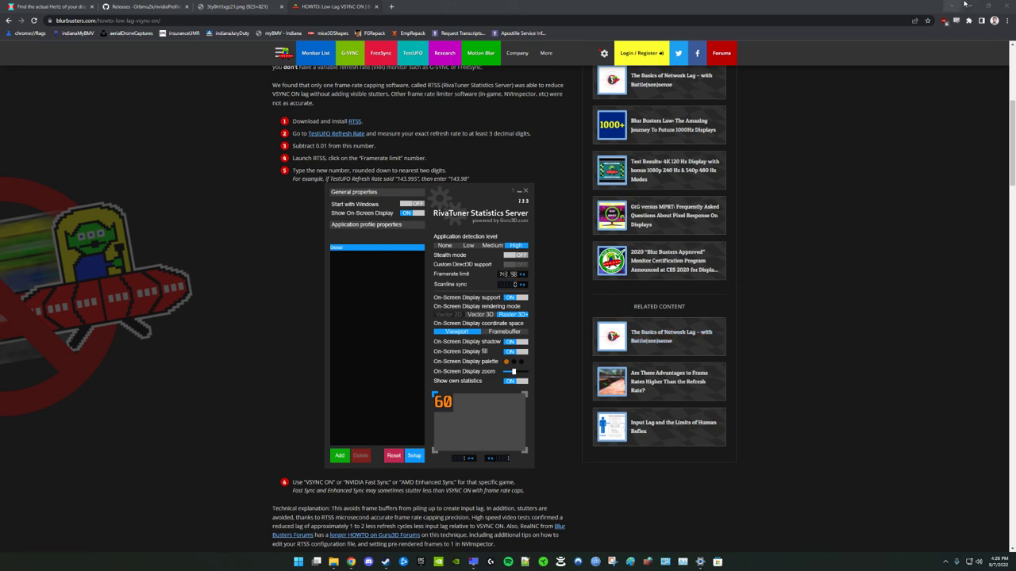
Cycle through Chrome's tabs to the displayhz.com page reading 143.811545 Hz
click(44, 6)
click(159, 7)
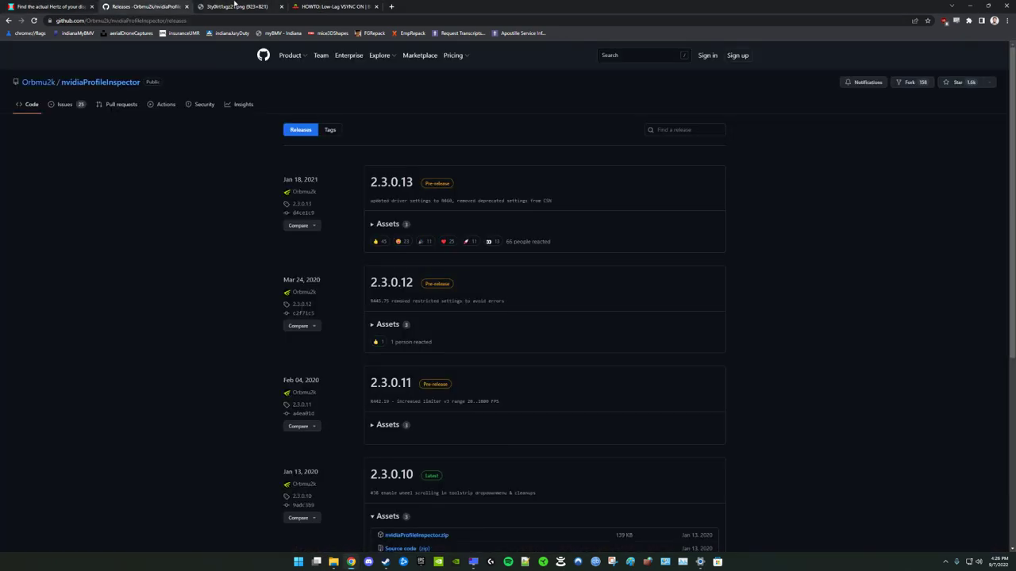
key(ctrl+Tab)
key(ctrl+Tab)
key(ctrl+Tab)
key(ctrl+Tab)
key(ctrl+Tab)
key(ctrl+Tab)
key(ctrl+Tab)
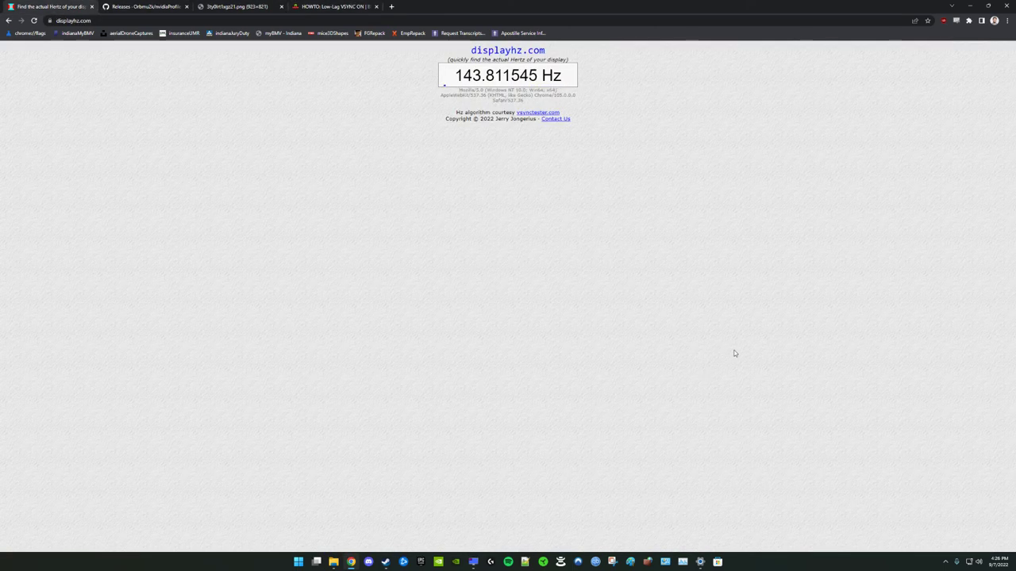